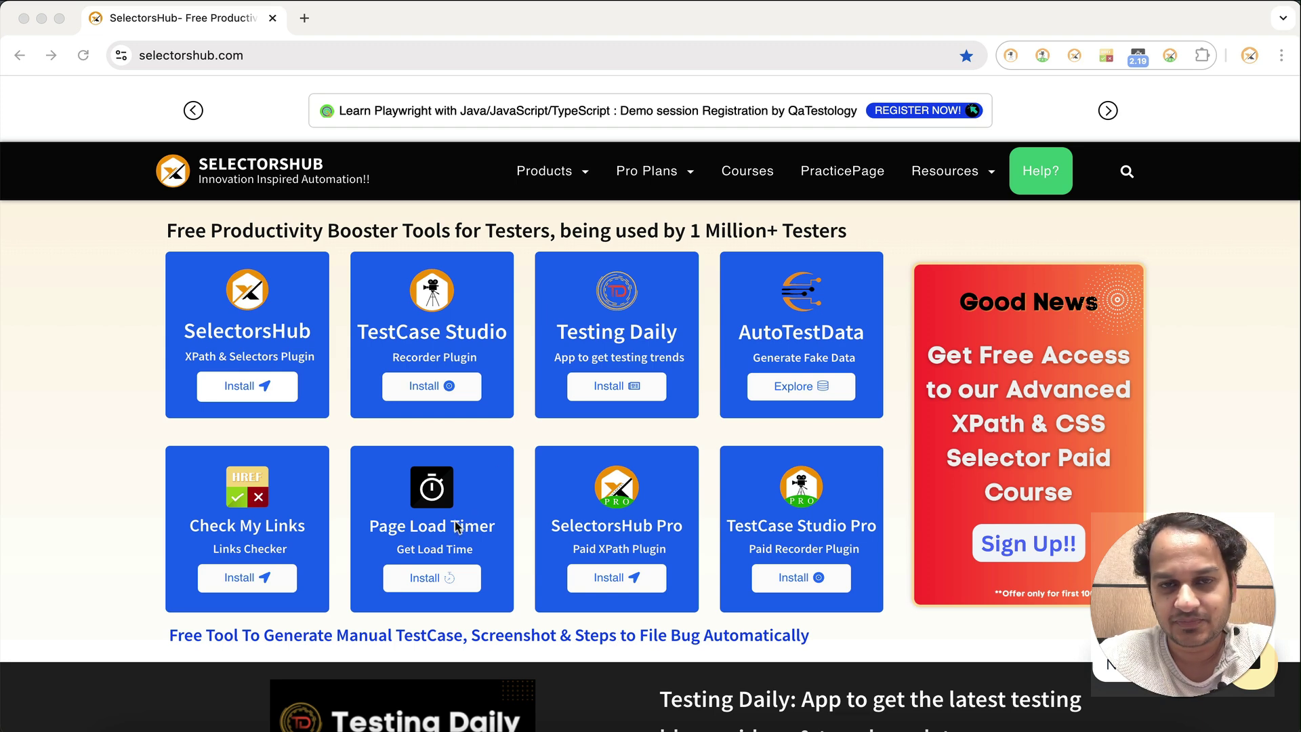
Open the Page Load Timer product page in a new tab from the free tools grid
left_click(434, 509)
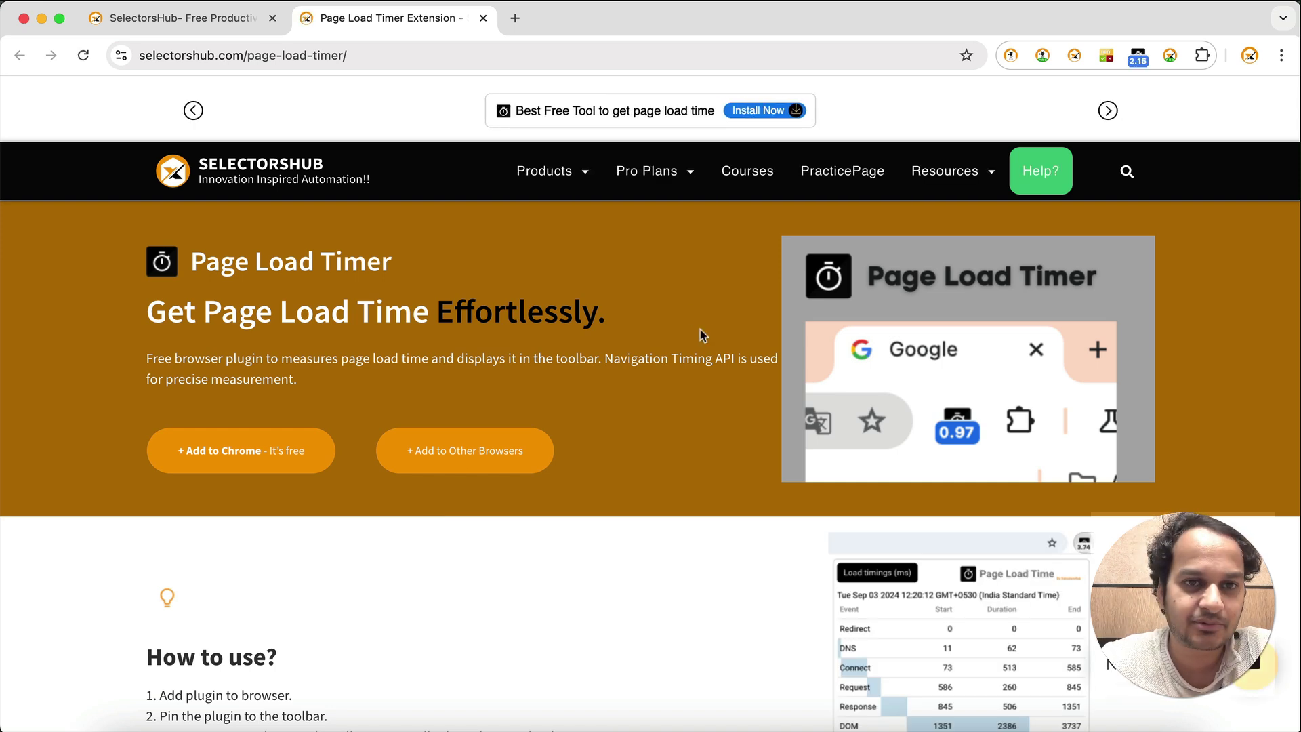
Check the 2.10-second page load time and open Page Load Timer's Chrome Web Store listing
left_click(1139, 57)
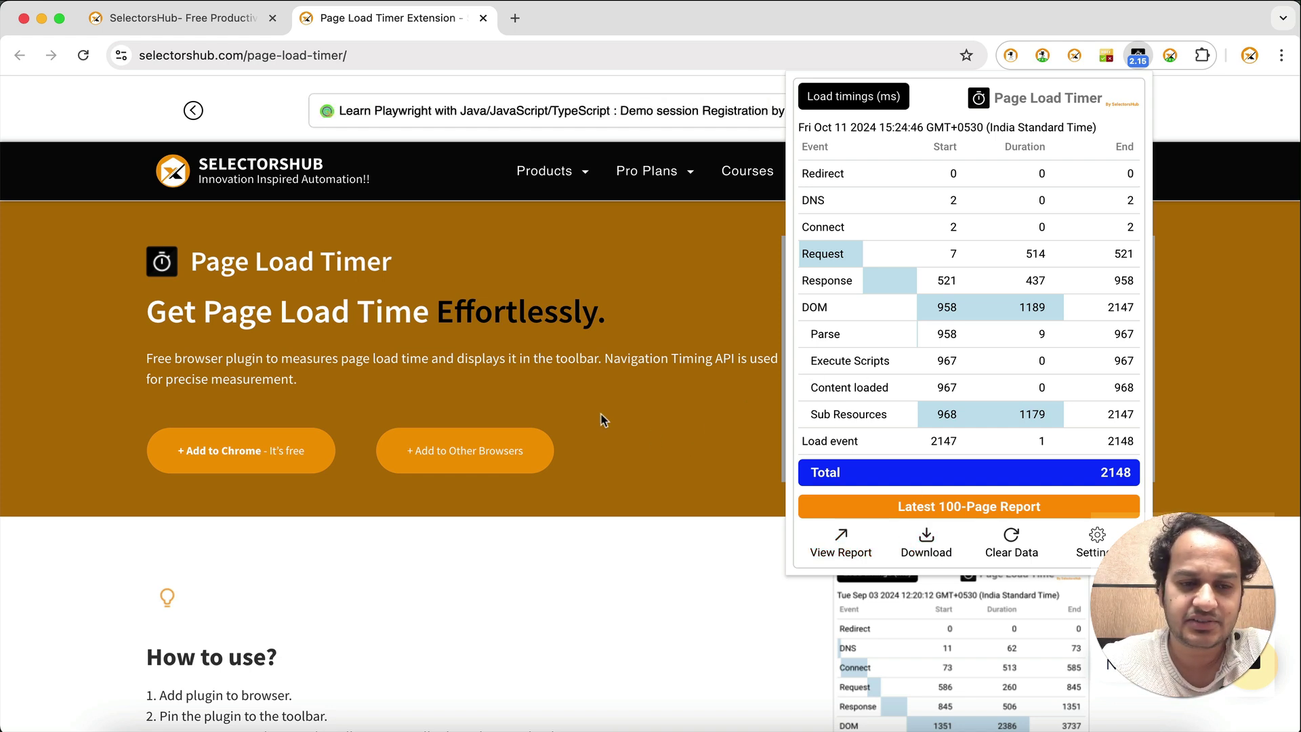
left_click(238, 462)
left_click(240, 454)
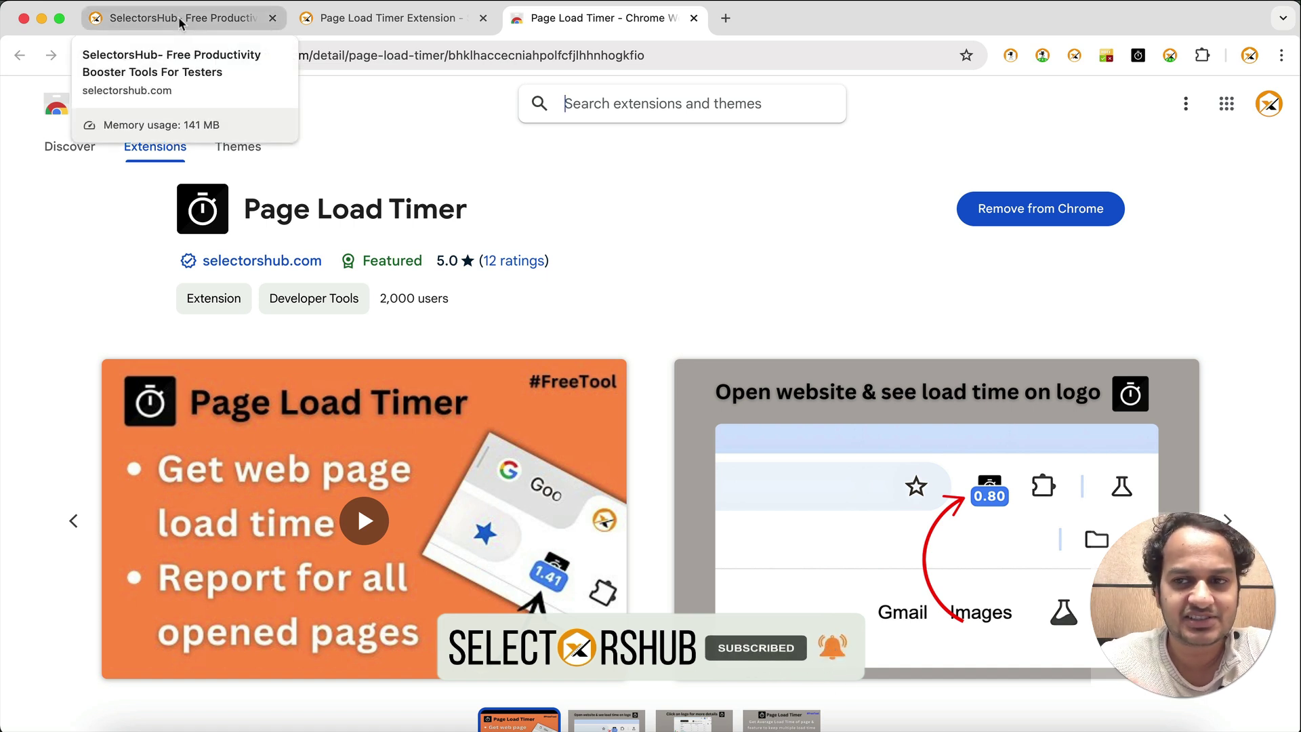
Go back through the tabs to the SelectorsHub tools page and start a new browser tab
left_click(372, 27)
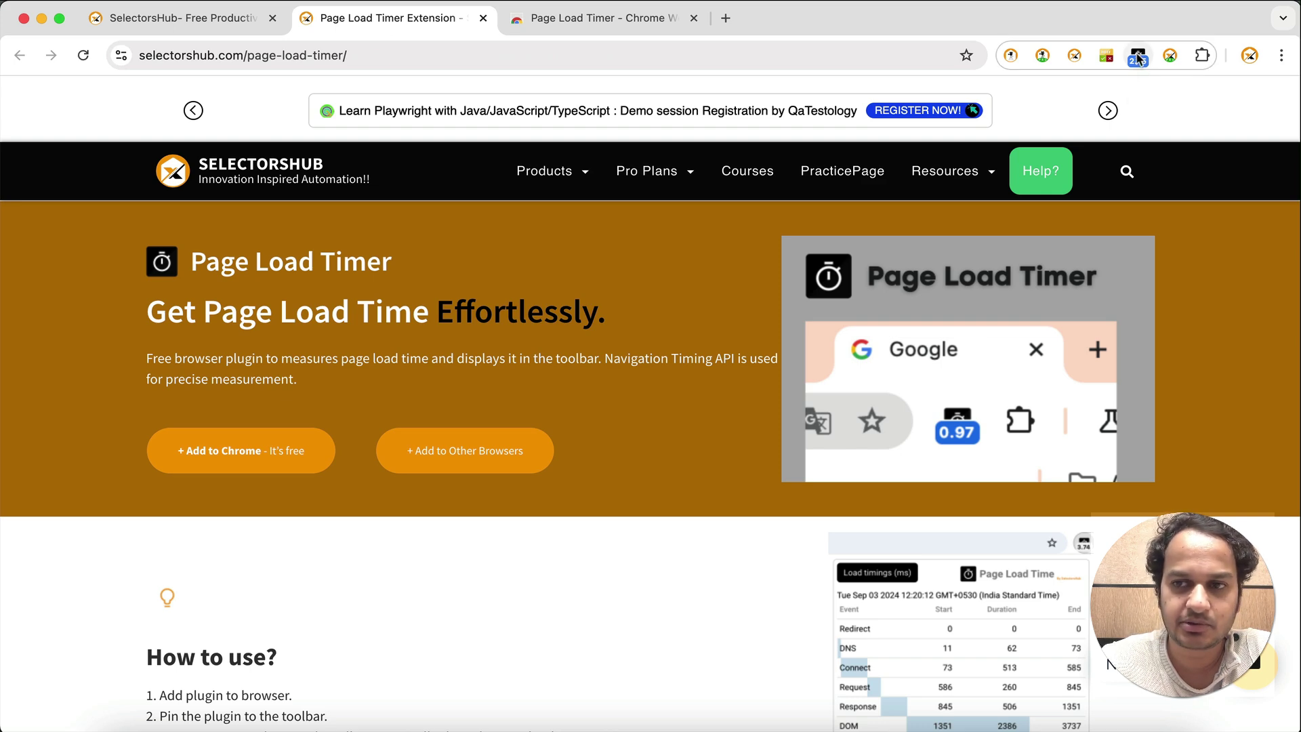
left_click(193, 25)
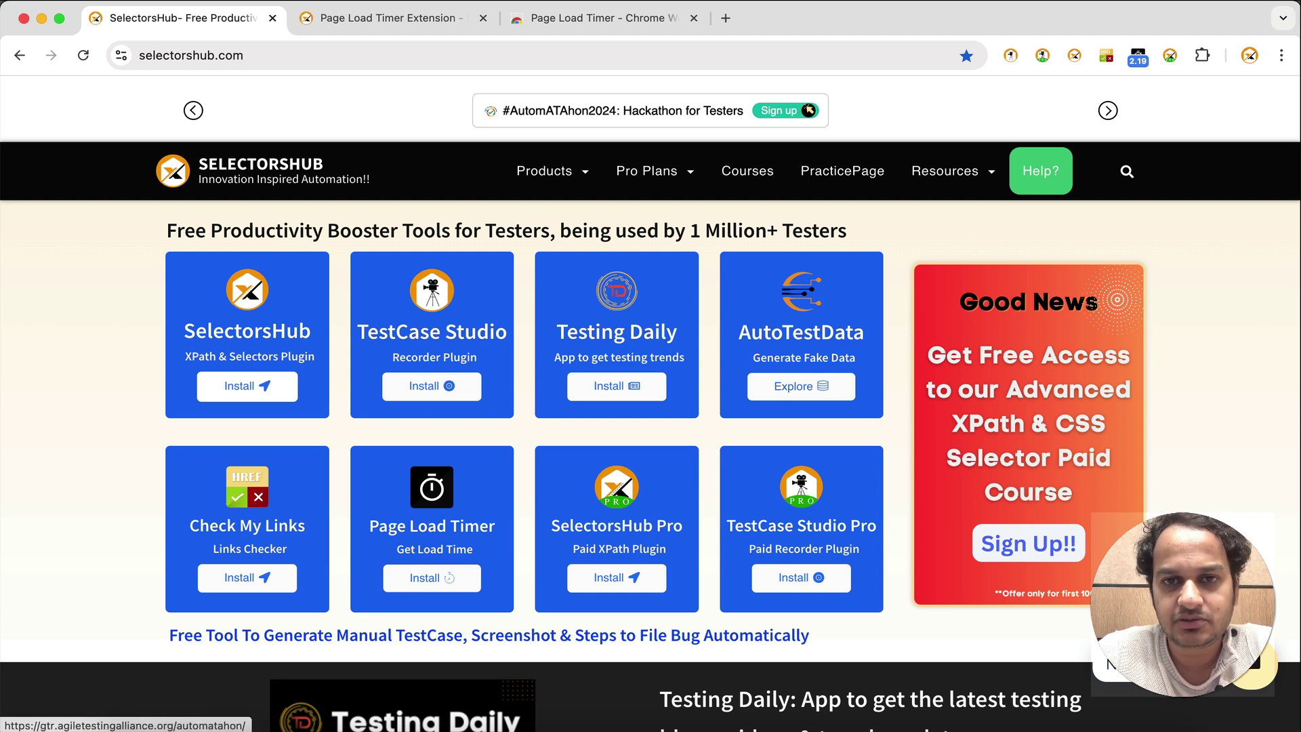
left_click(725, 18)
Load google.com and scan its 26 links with Check My Links: 10 valid, 16 redirects
type("go")
key("Return")
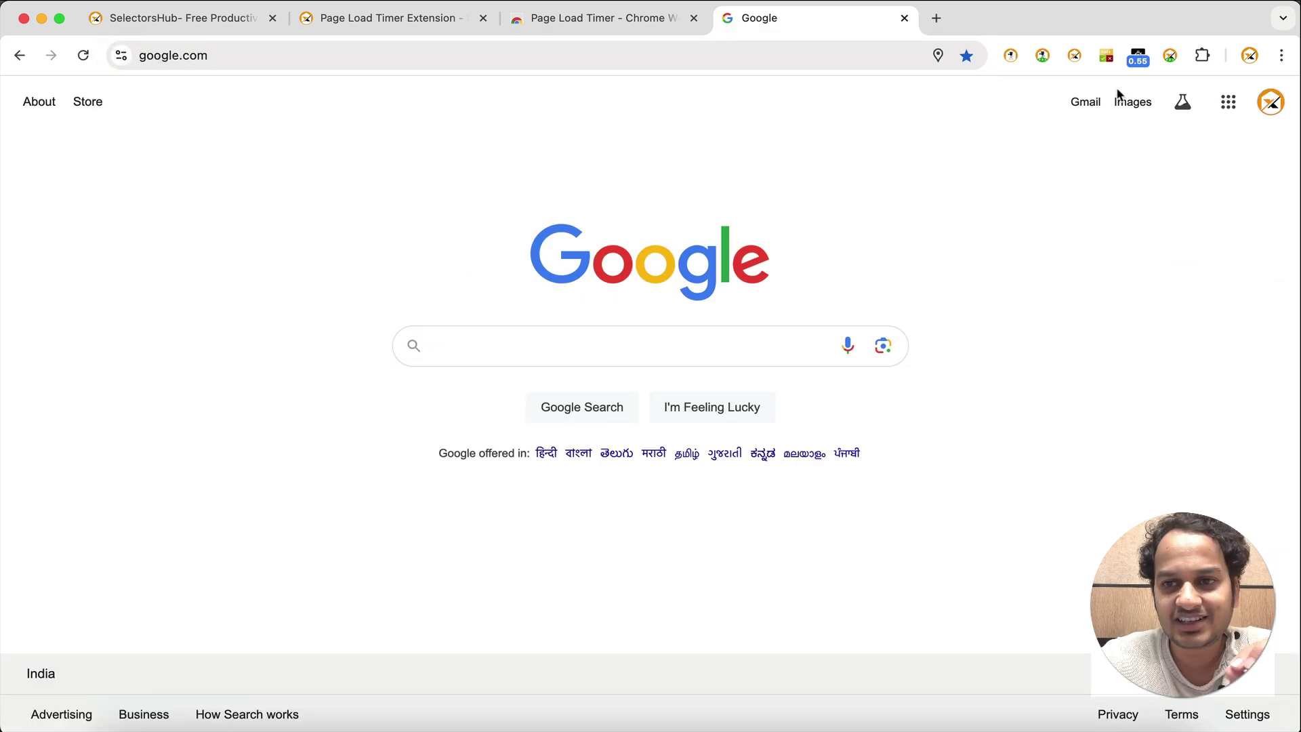
left_click(1106, 56)
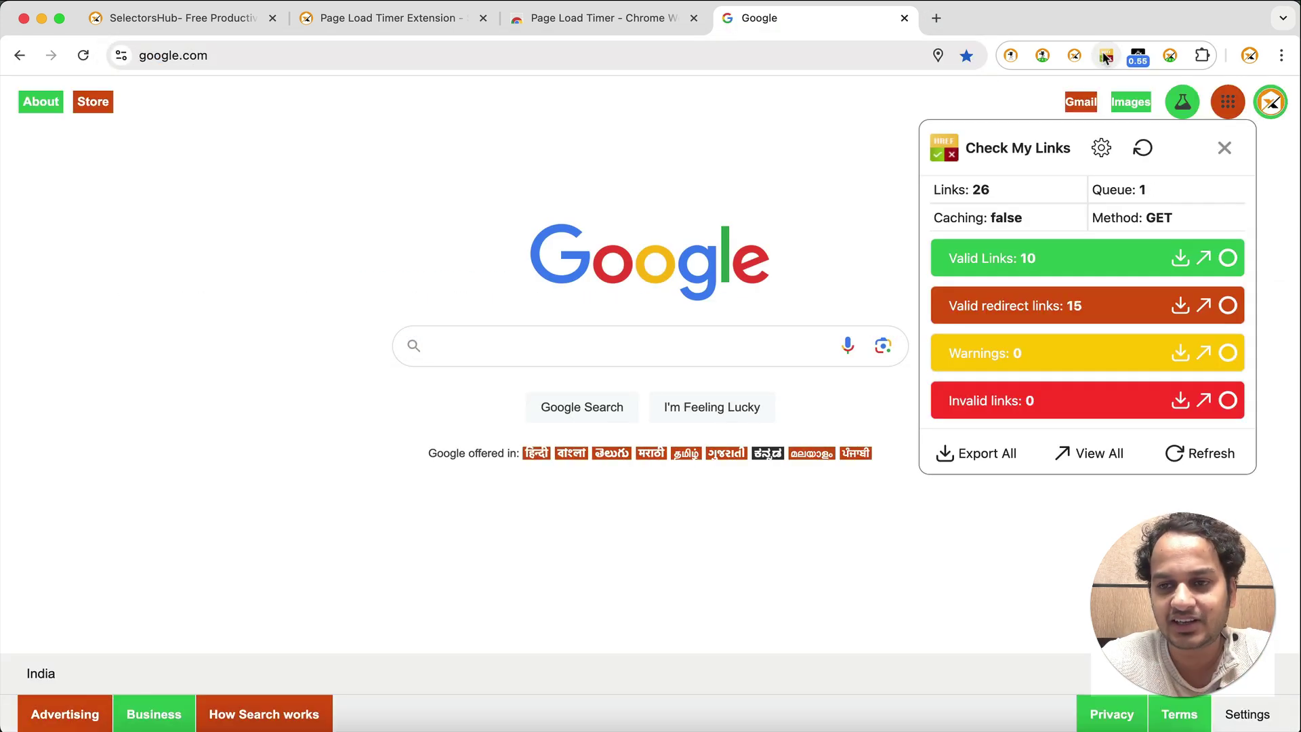
left_click(1145, 149)
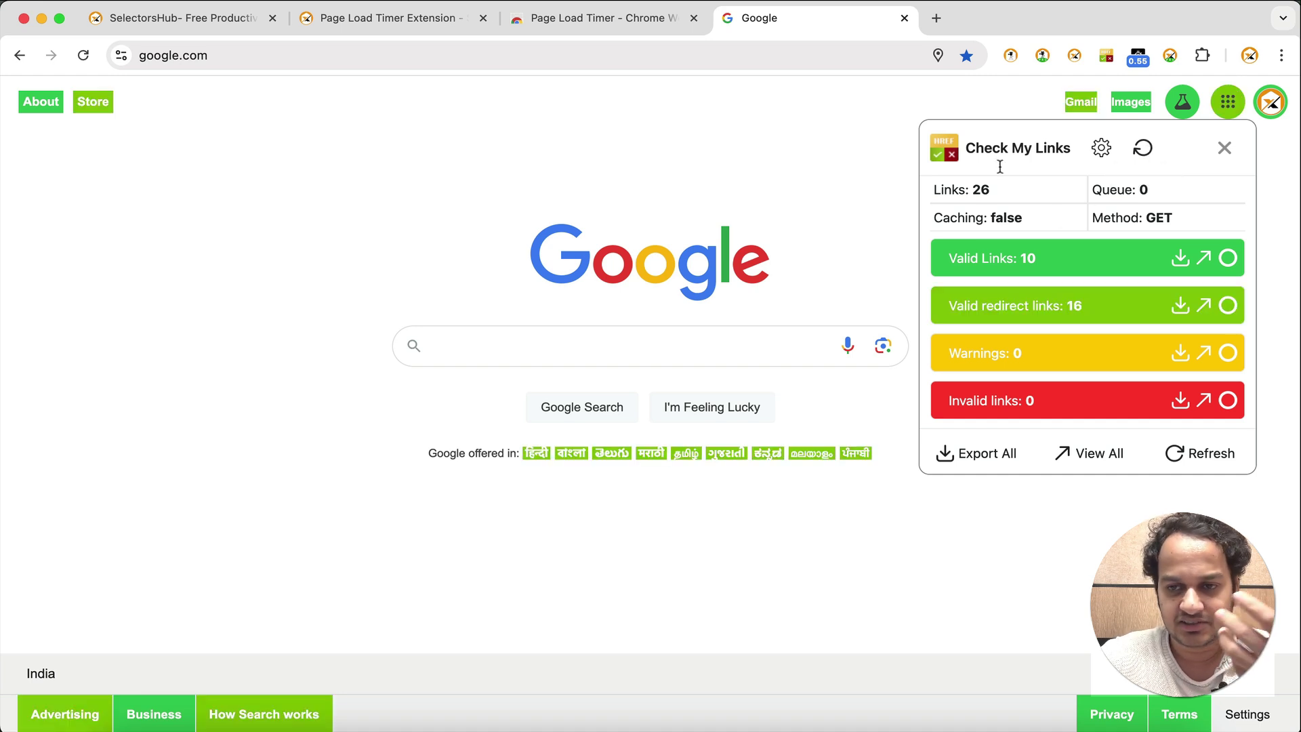
left_click(1100, 55)
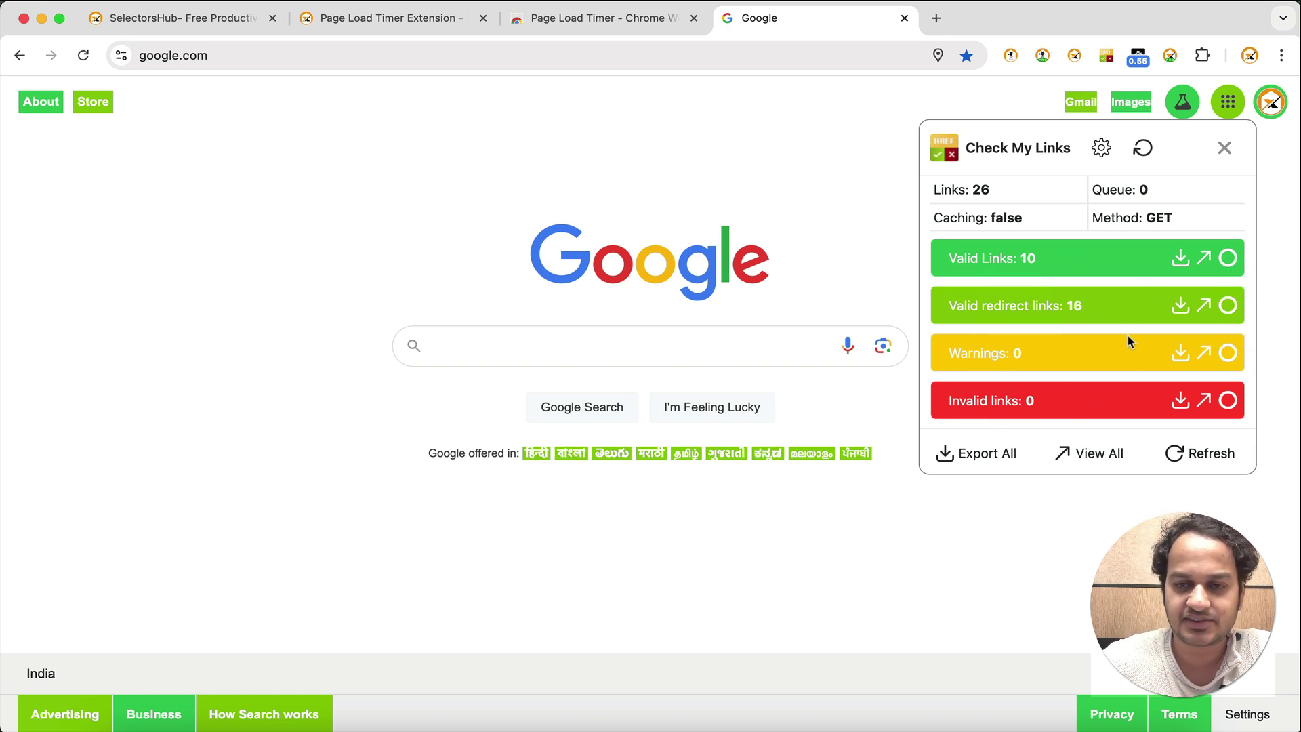
left_click(1220, 148)
Load the SelectorsHub XPath practice page in a new tab and scan it with Check My Links
left_click(936, 18)
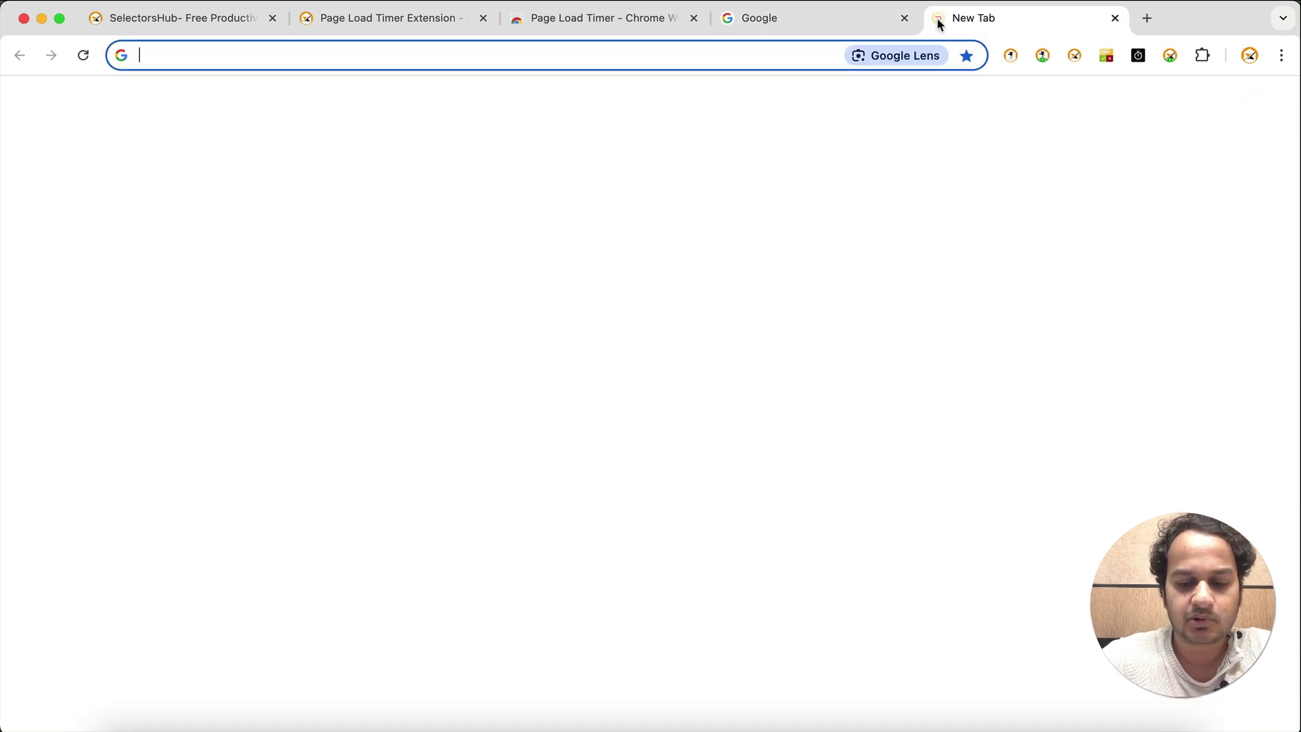
type("selectorshub.com/xpath-practice-page/")
key("Right")
key("Return")
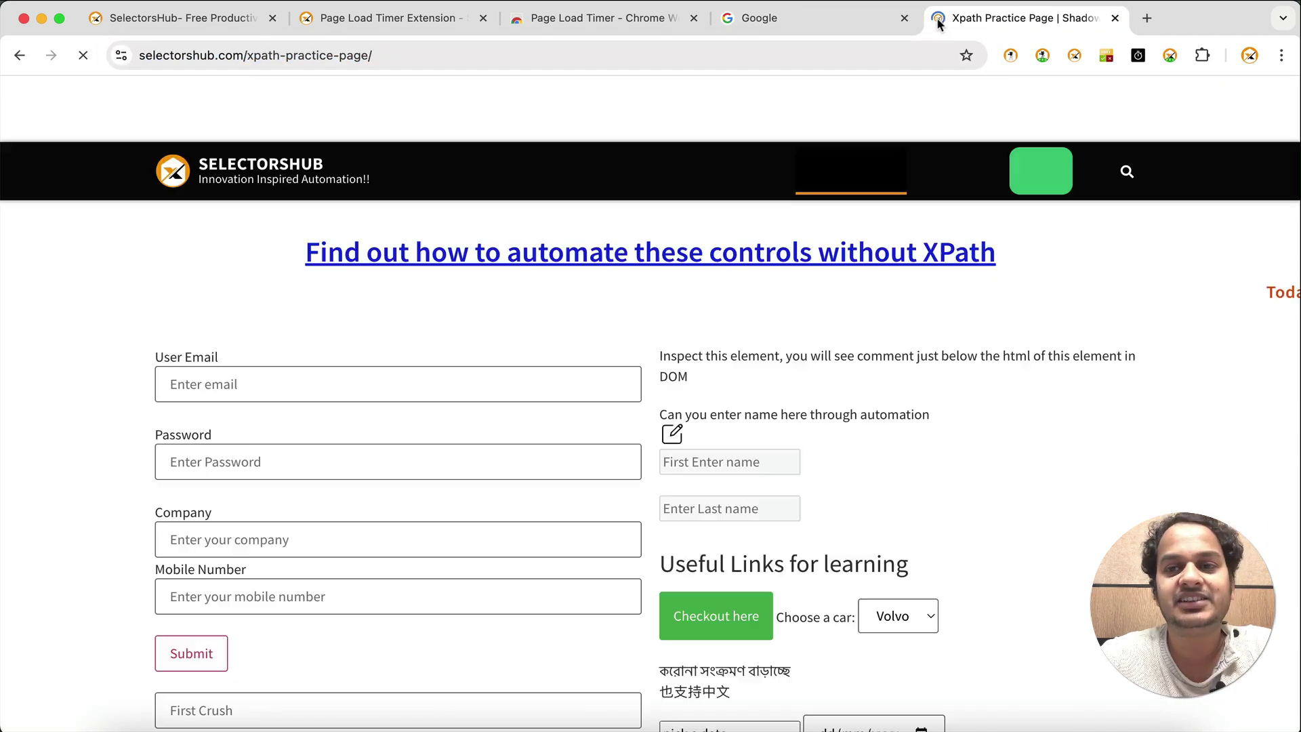
left_click(1106, 56)
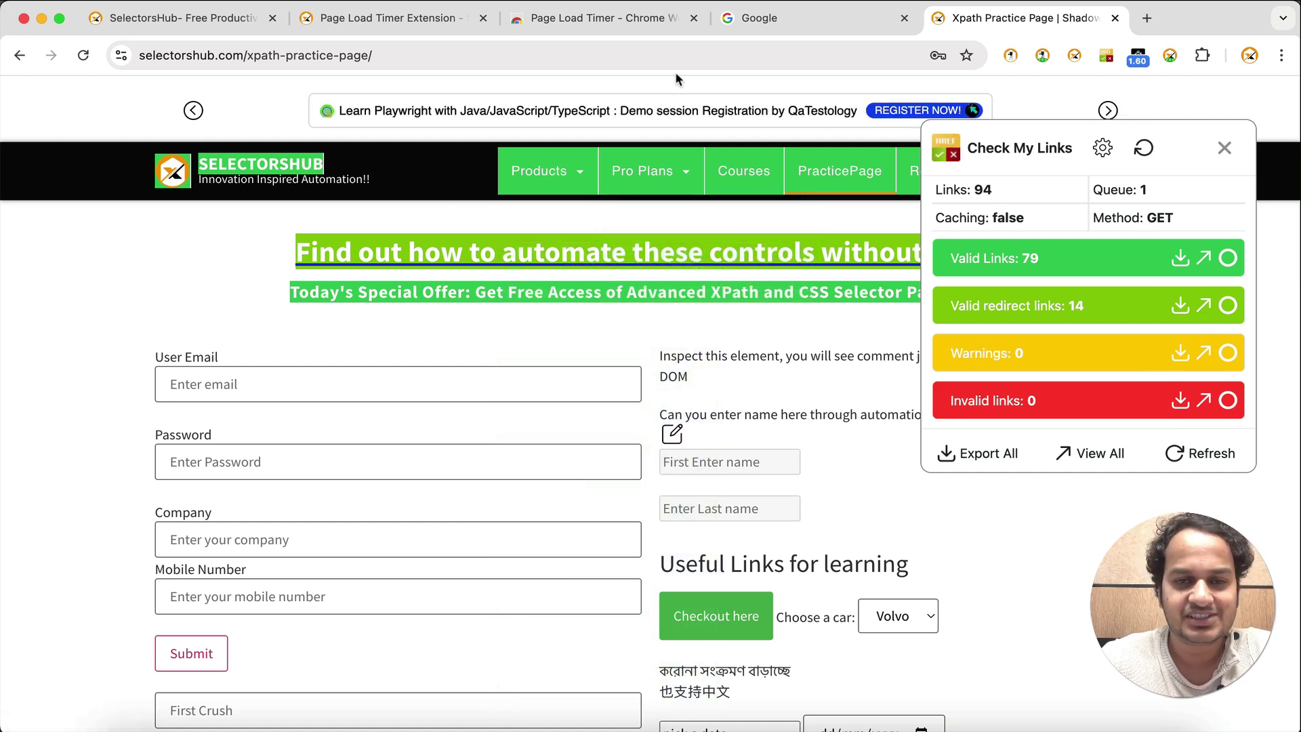
View the one invalid link and the full 94-link report, then return to the tools tab
left_click(1203, 400)
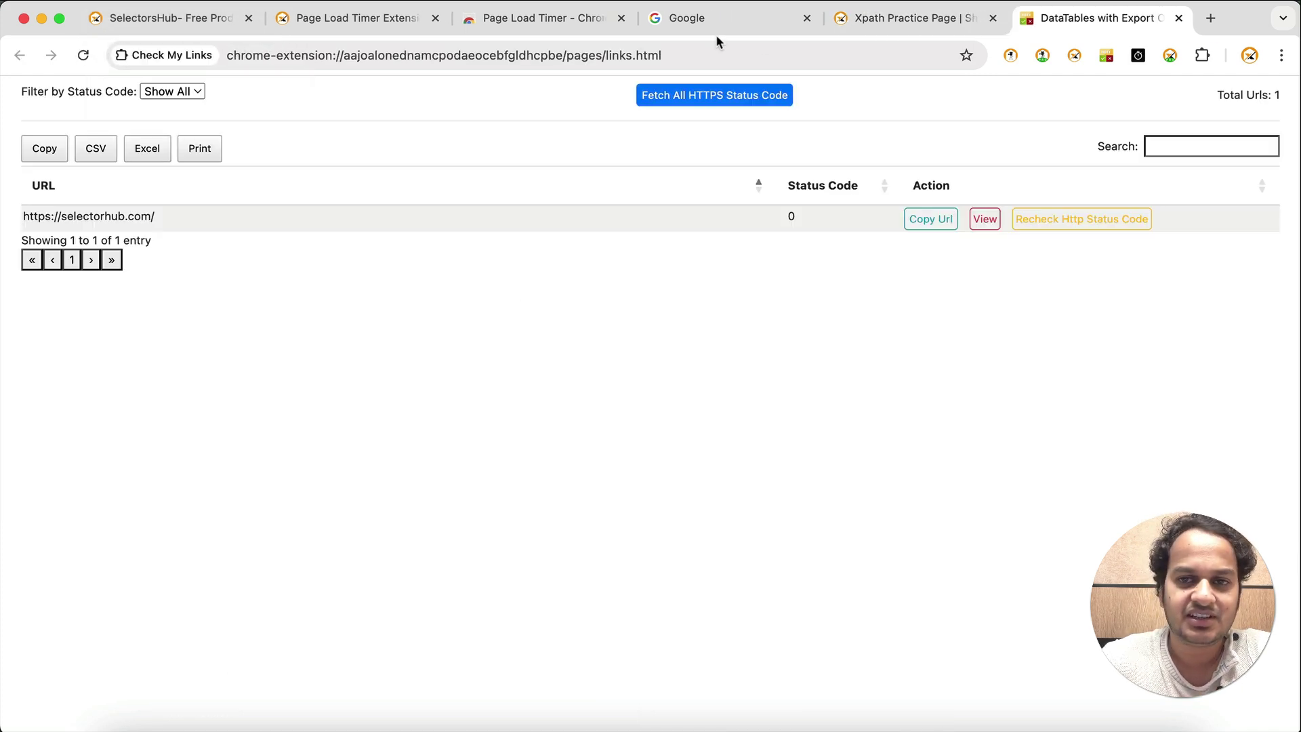
left_click(883, 18)
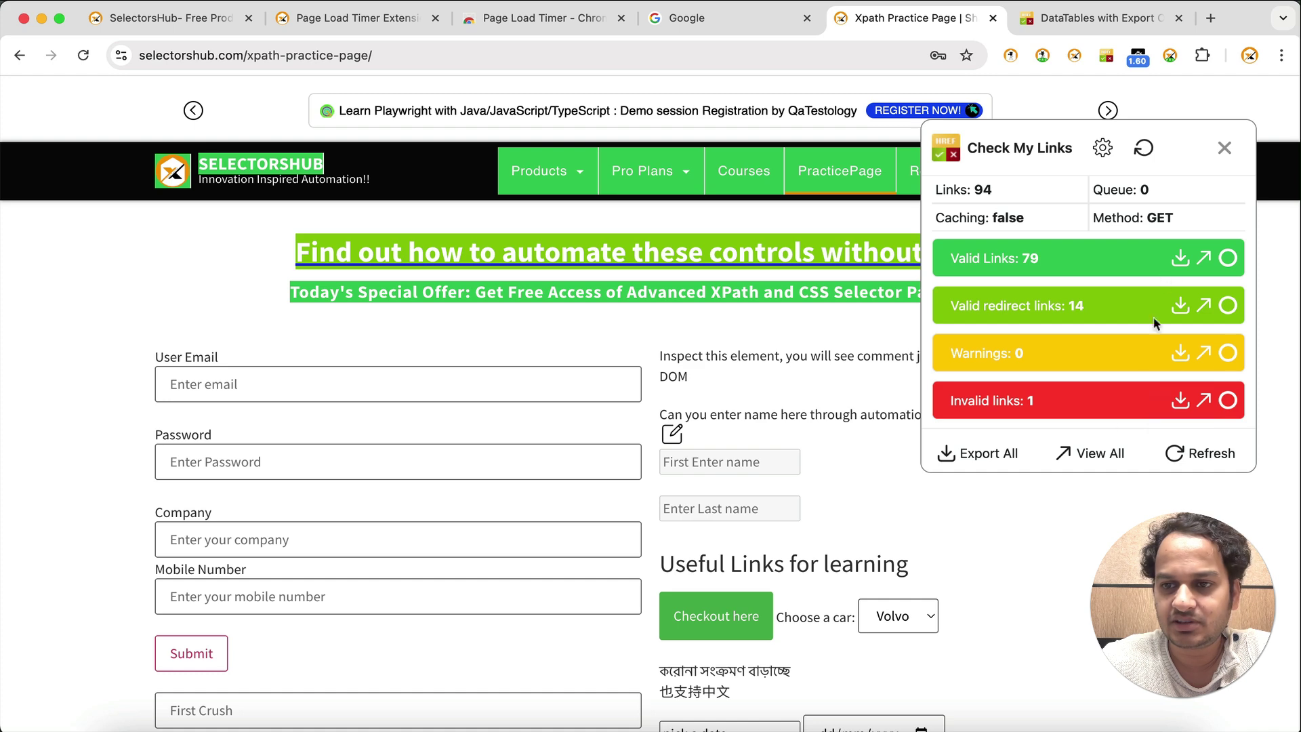
left_click(1088, 456)
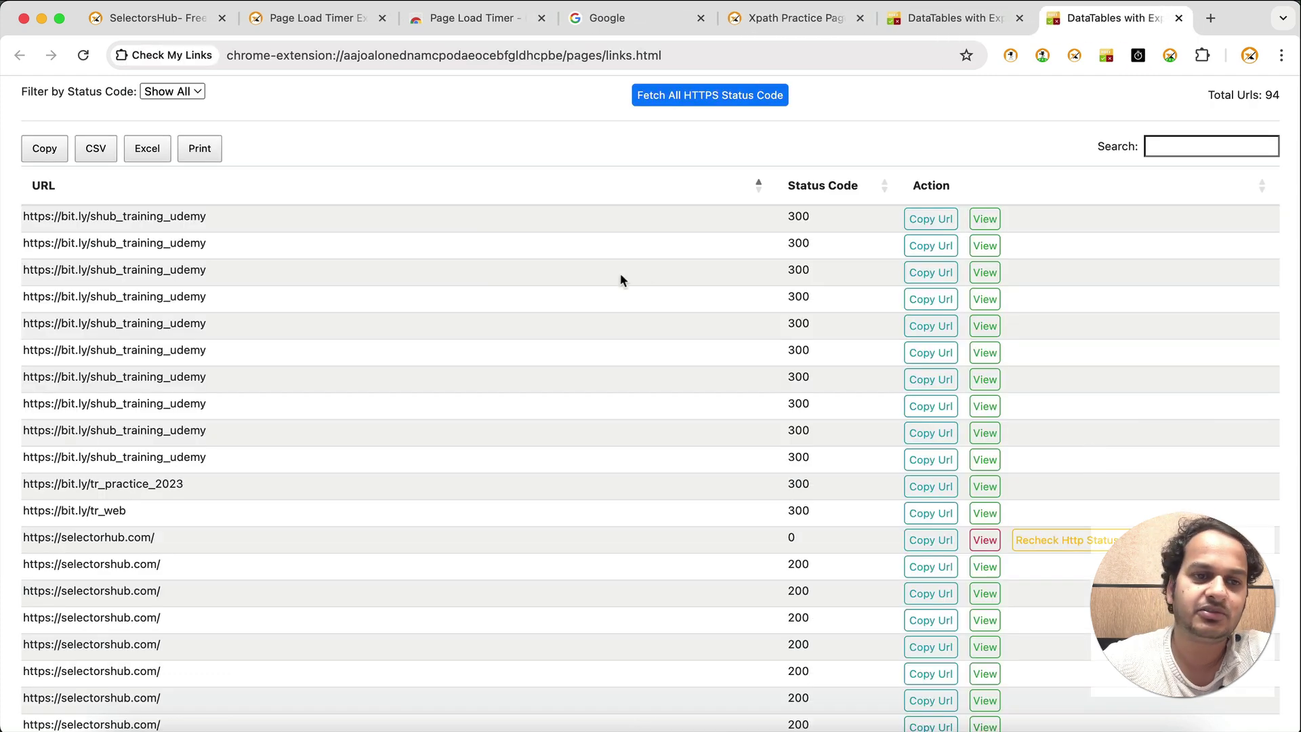
left_click(210, 18)
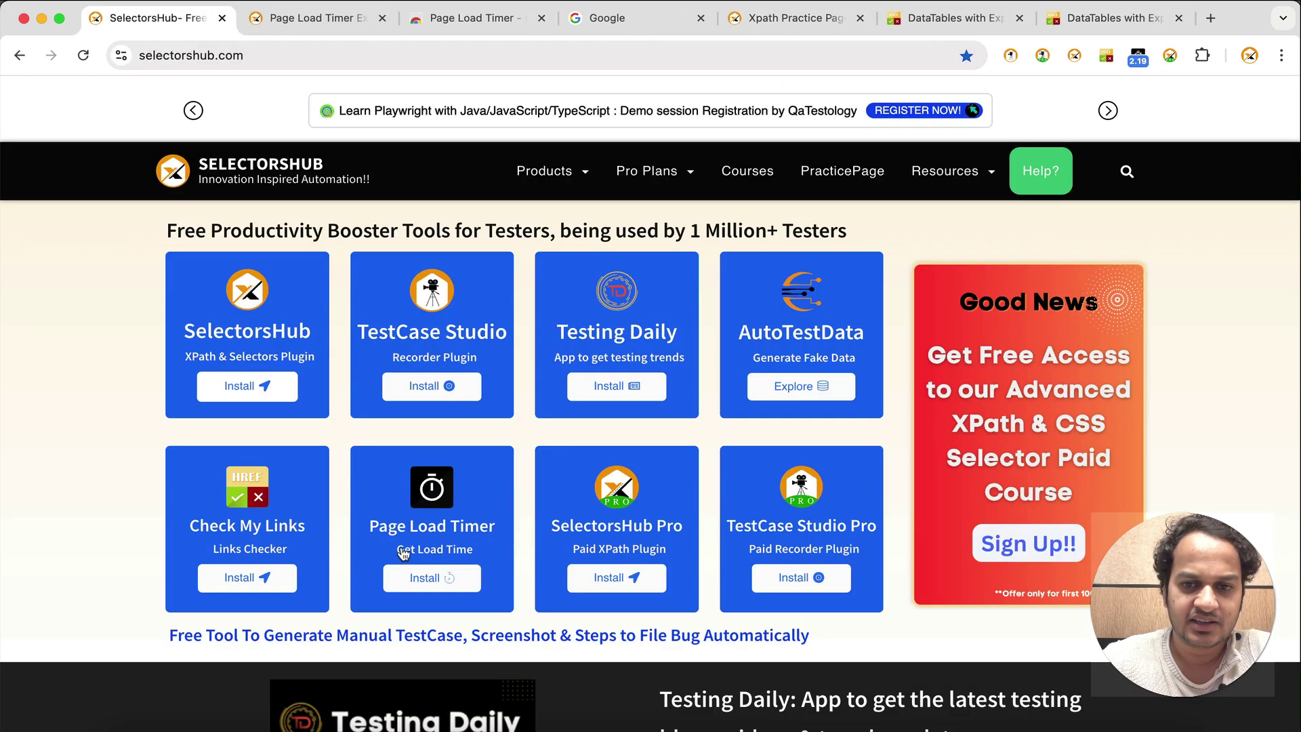
left_click(815, 385)
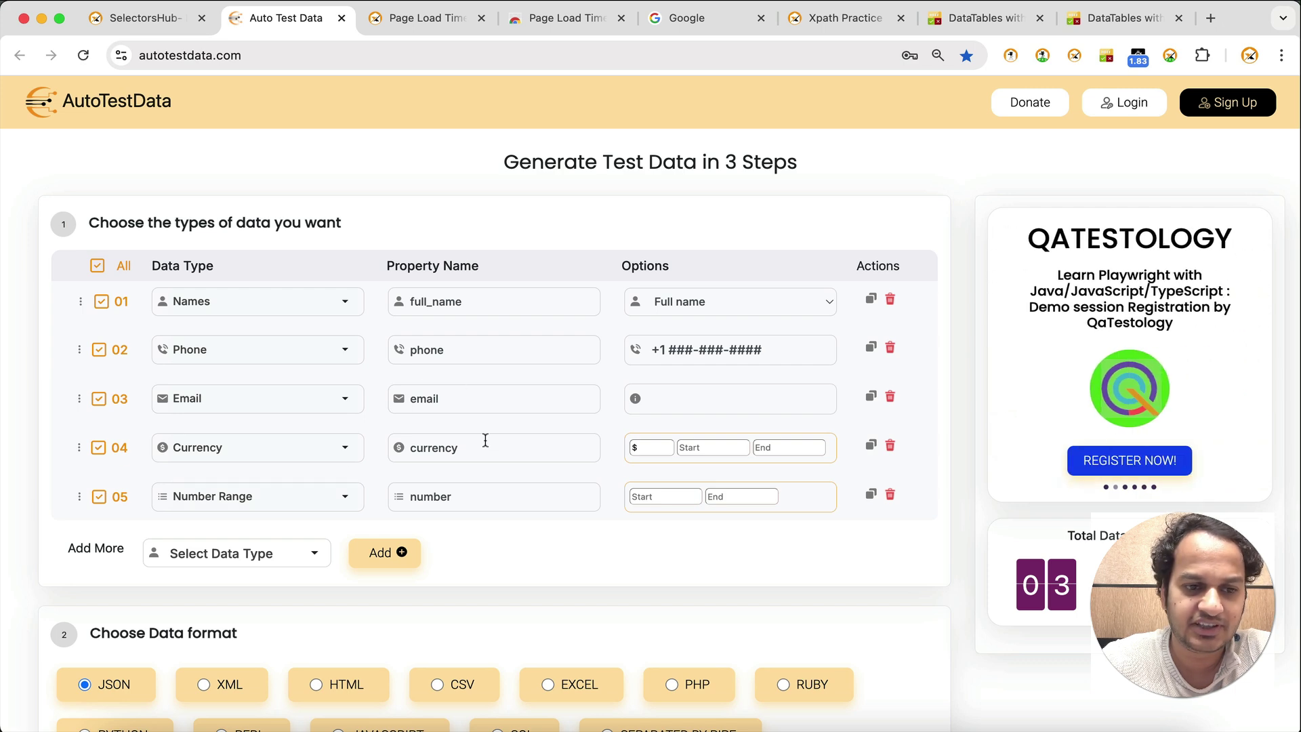
Generate 30 rows of test data in AutoTestData
scroll(485, 440, "down", 6)
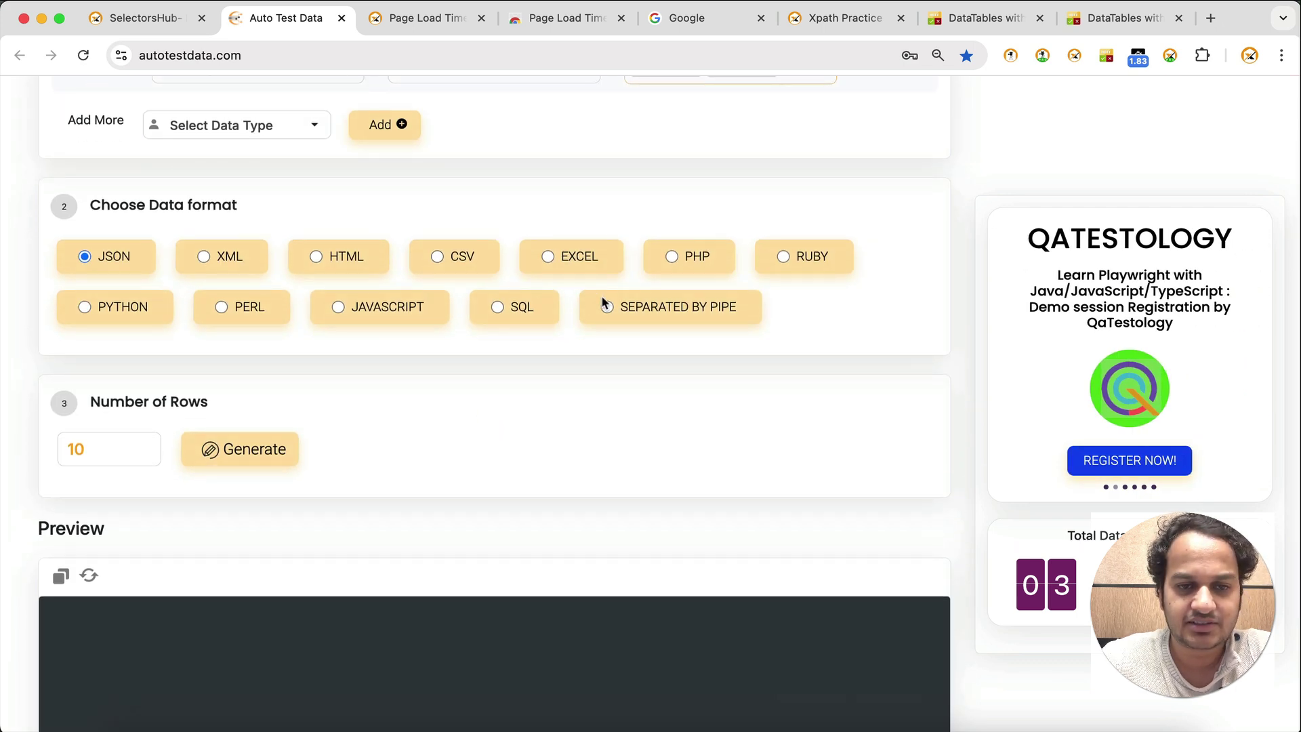
scroll(600, 295, "down", 3)
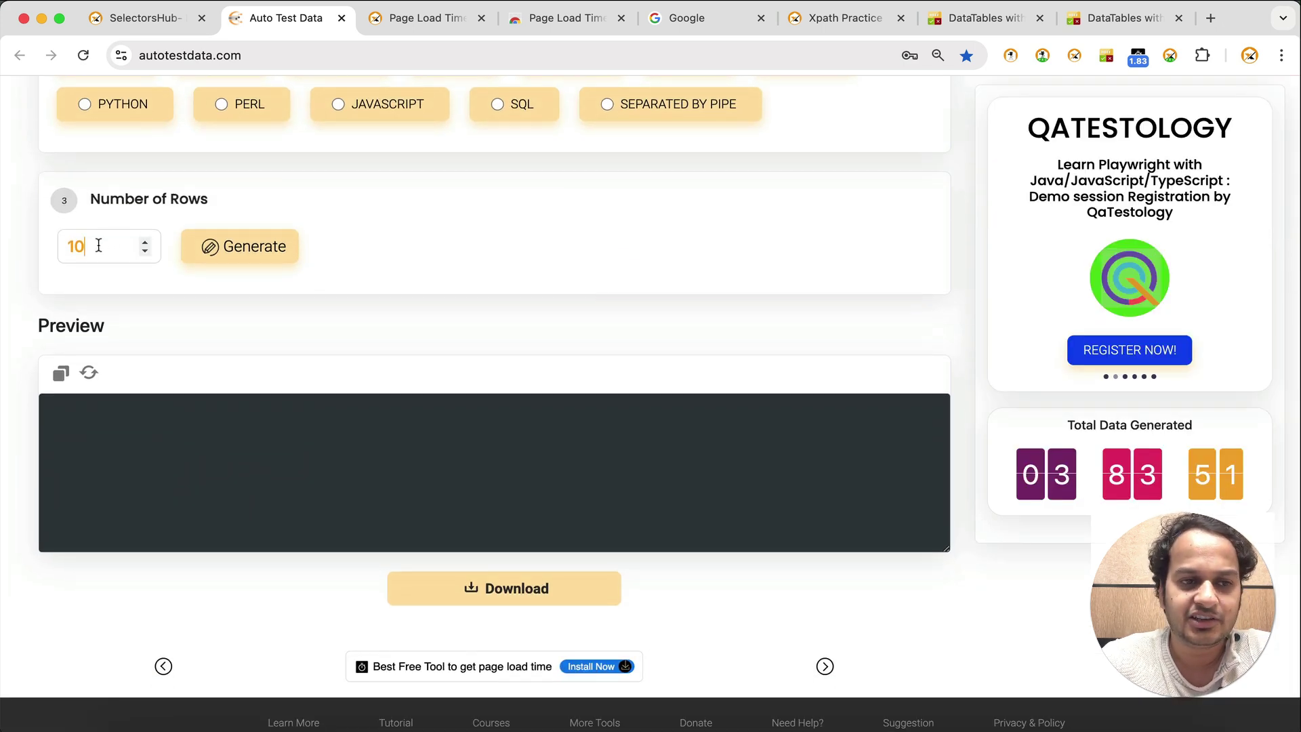
left_click(75, 247)
key("BackSpace")
type("3")
left_click(231, 251)
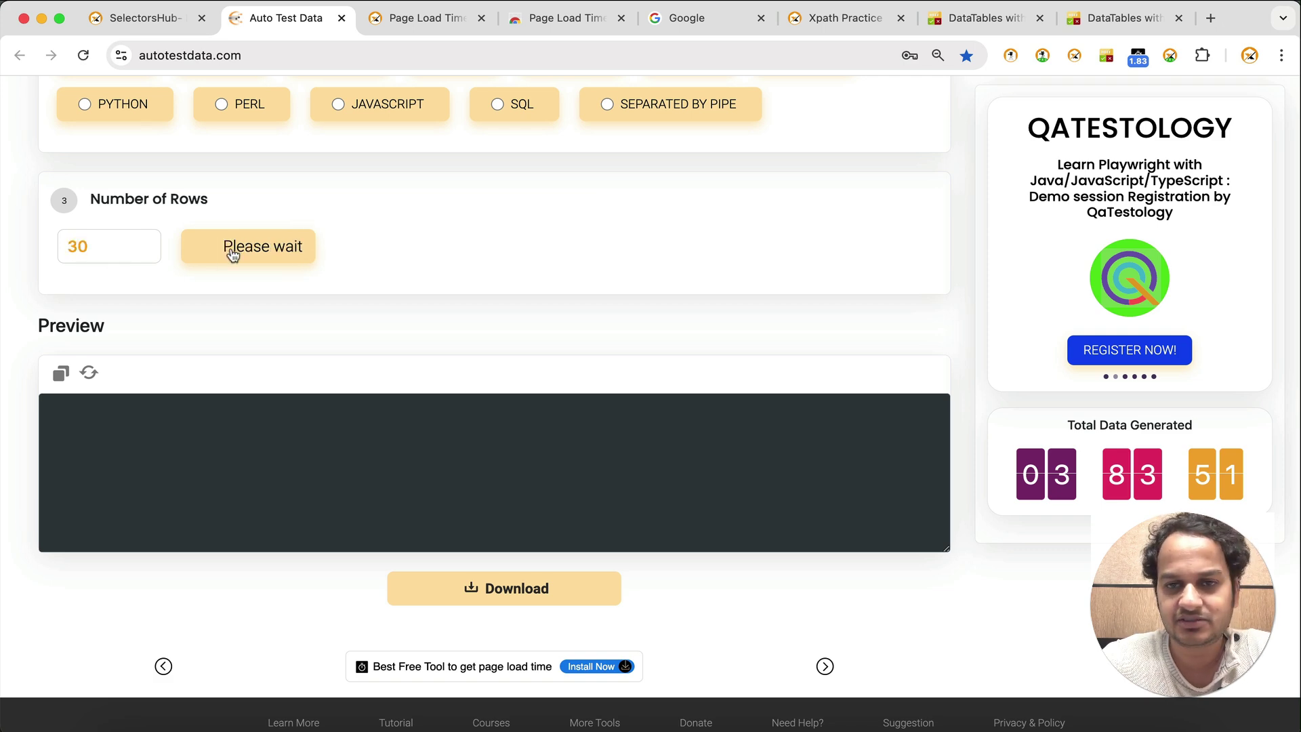
Regenerate the test data as pipe-separated rows, then in CSV format
scroll(203, 434, "down", 5)
scroll(193, 422, "down", 2)
scroll(418, 222, "up", 4)
left_click(607, 342)
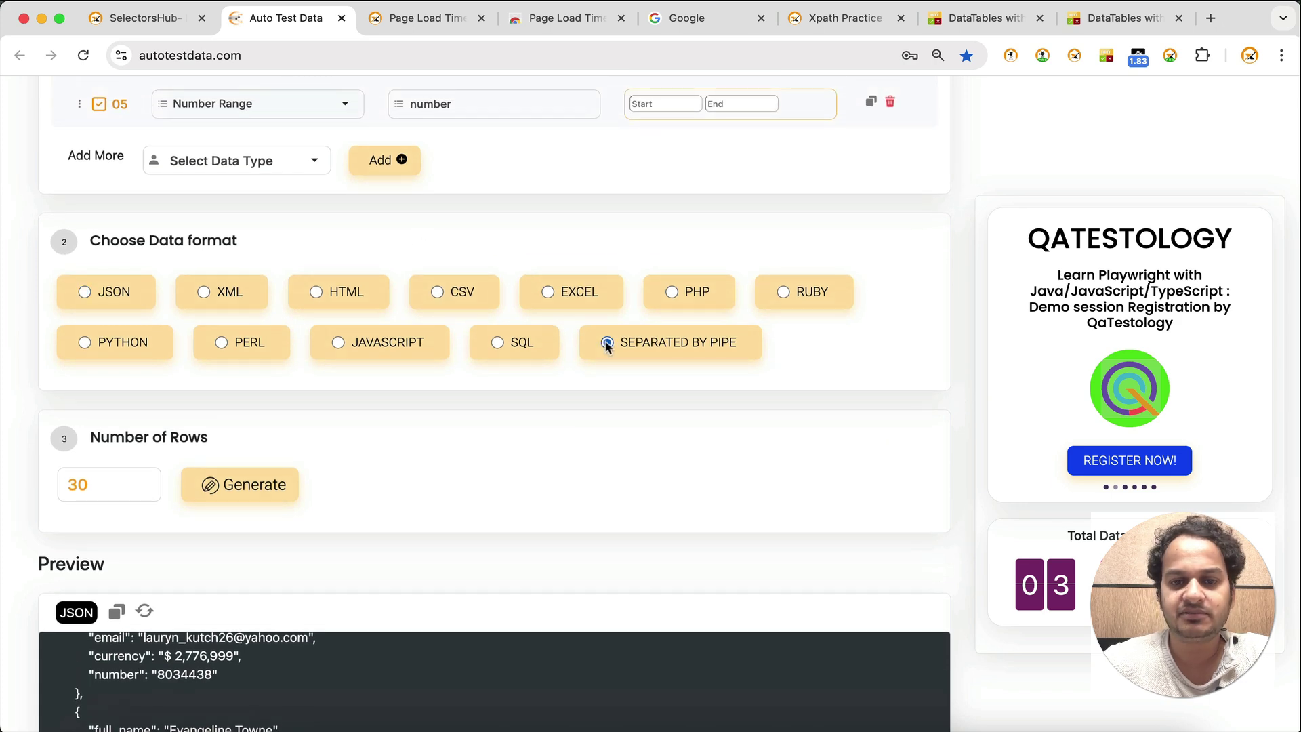
scroll(605, 345, "down", 3)
left_click(258, 366)
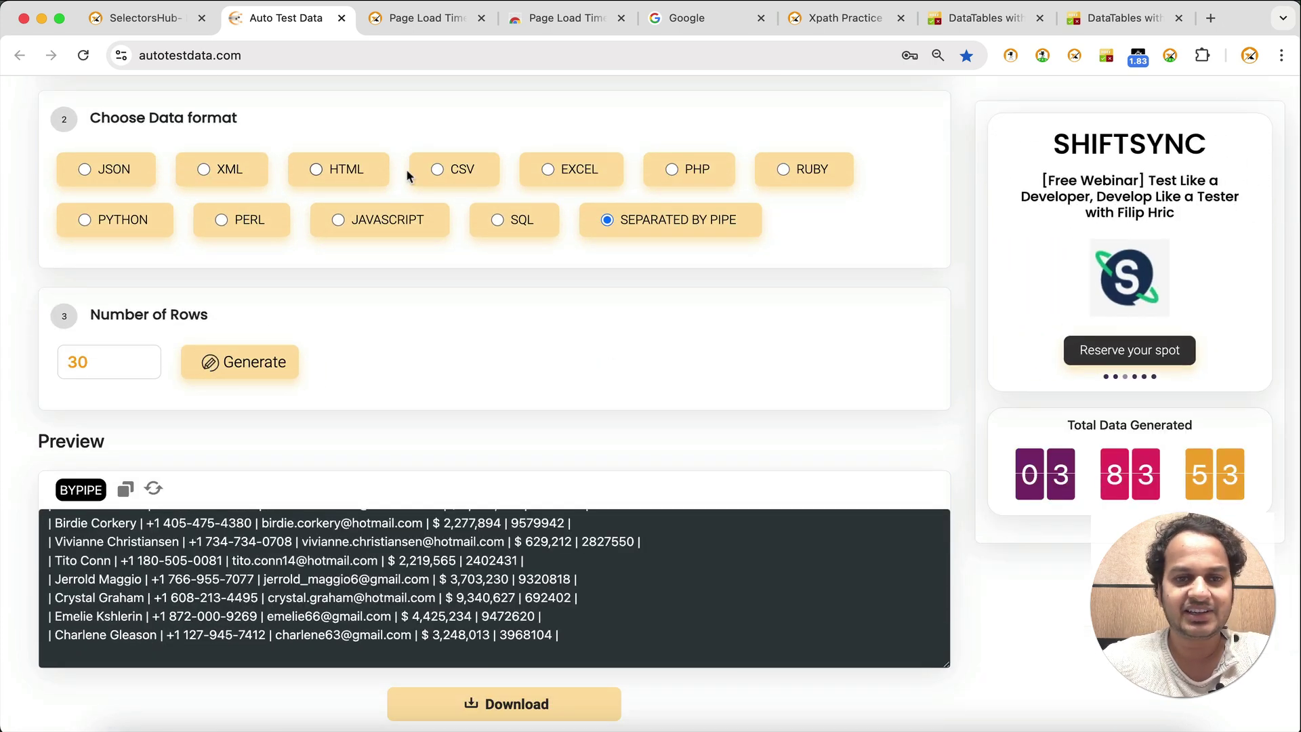
left_click(447, 170)
left_click(278, 352)
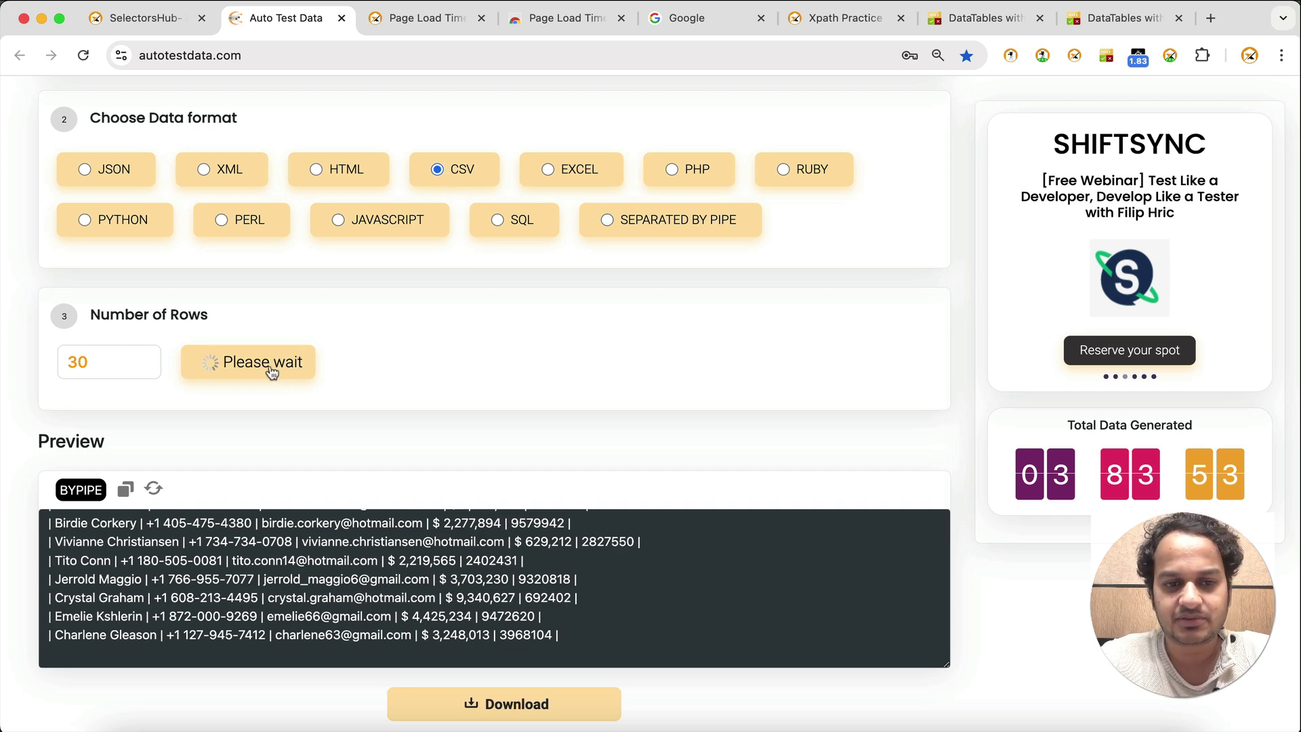
Browse the available data types, then return to the SelectorsHub tools tab
scroll(523, 271, "up", 8)
scroll(477, 279, "down", 1)
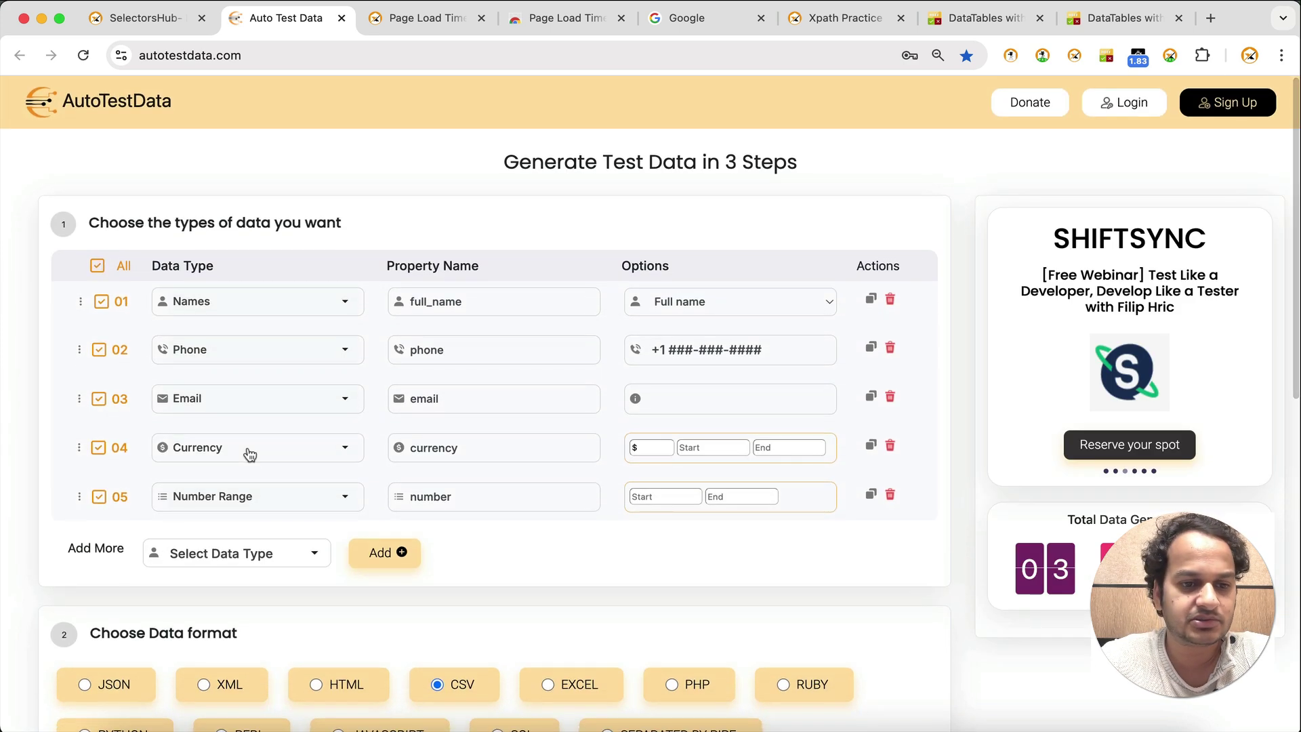
left_click(237, 557)
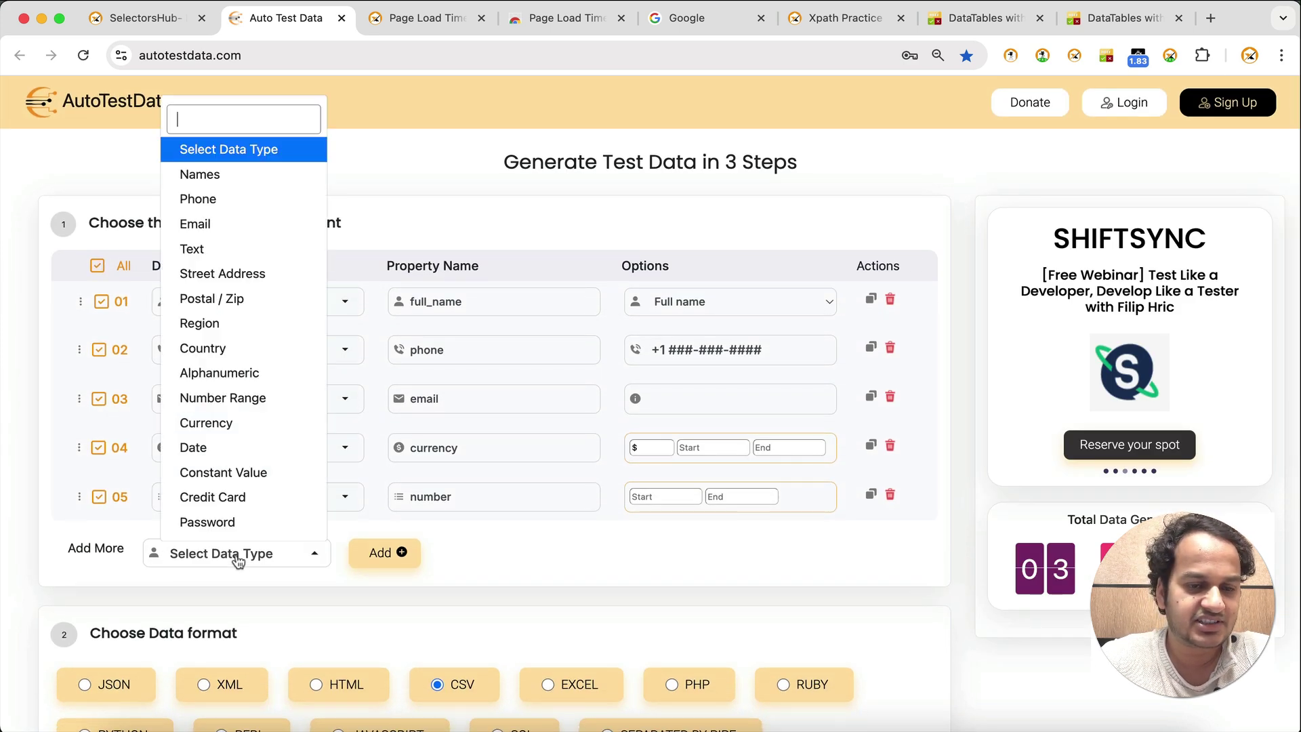
left_click(580, 536)
left_click(161, 21)
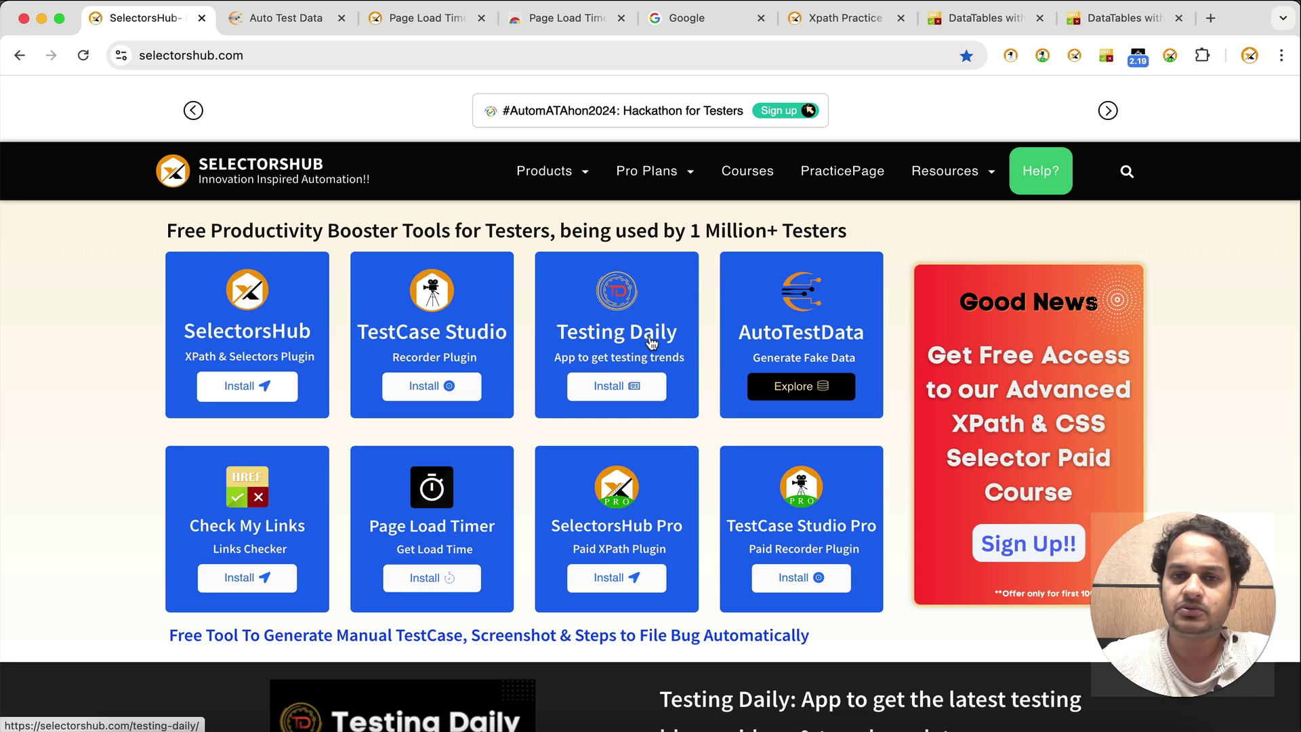
Open the Testing Daily product page, its Chrome Web Store listing, and a new-tab feed
left_click(650, 340)
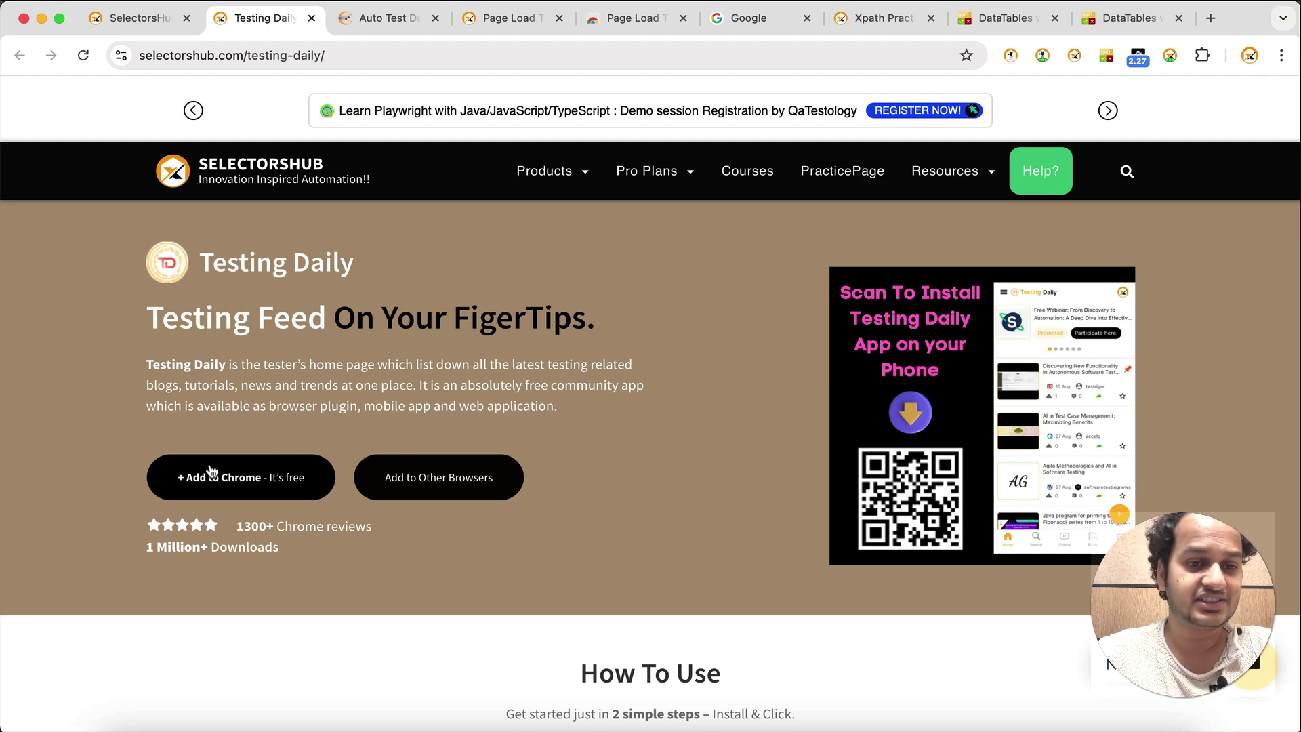
left_click(284, 479)
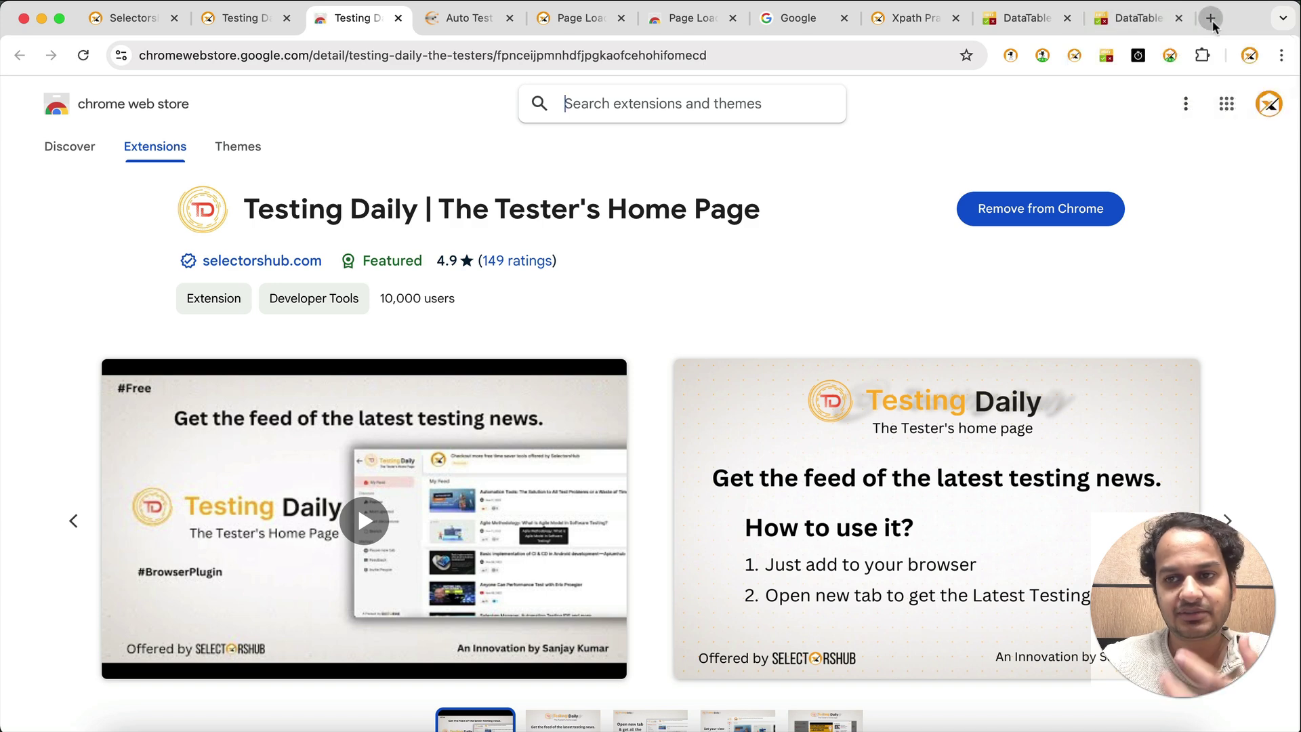
left_click(1211, 21)
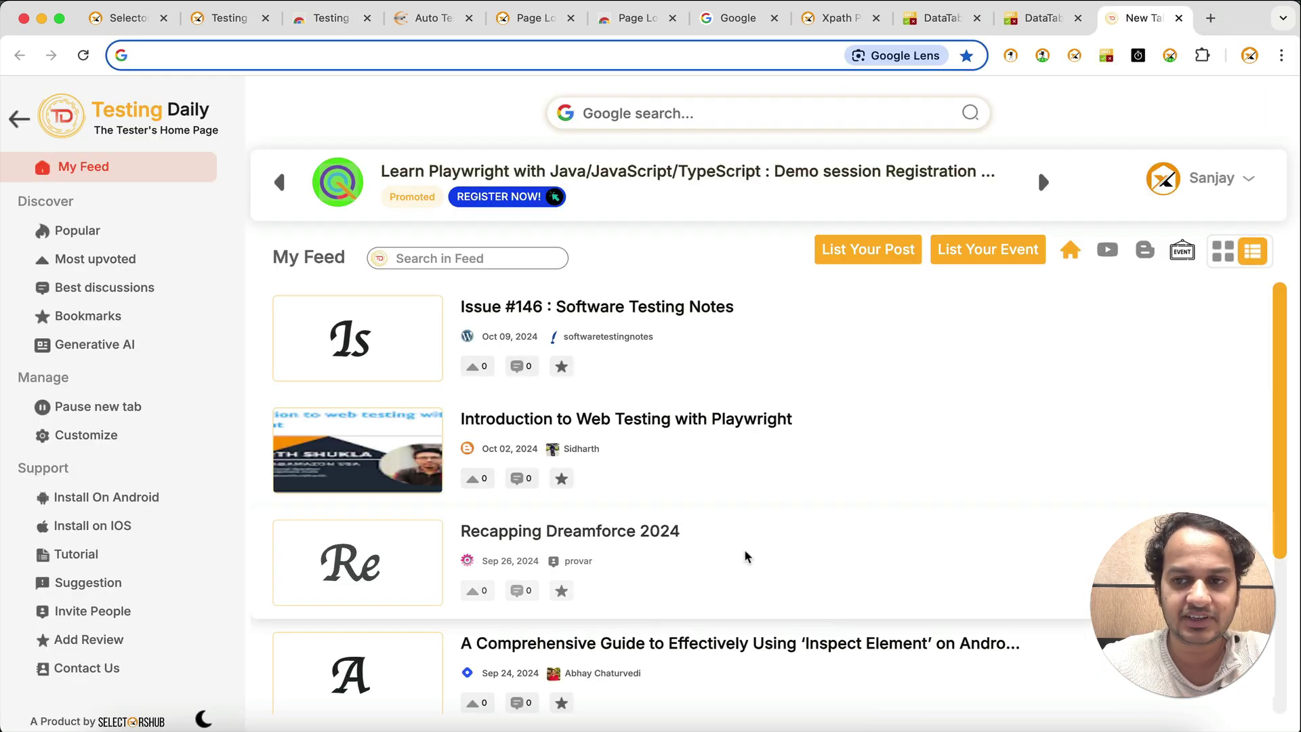
Show upcoming testing events in the Testing Daily feed, then return to the SelectorsHub tab
left_click(1183, 256)
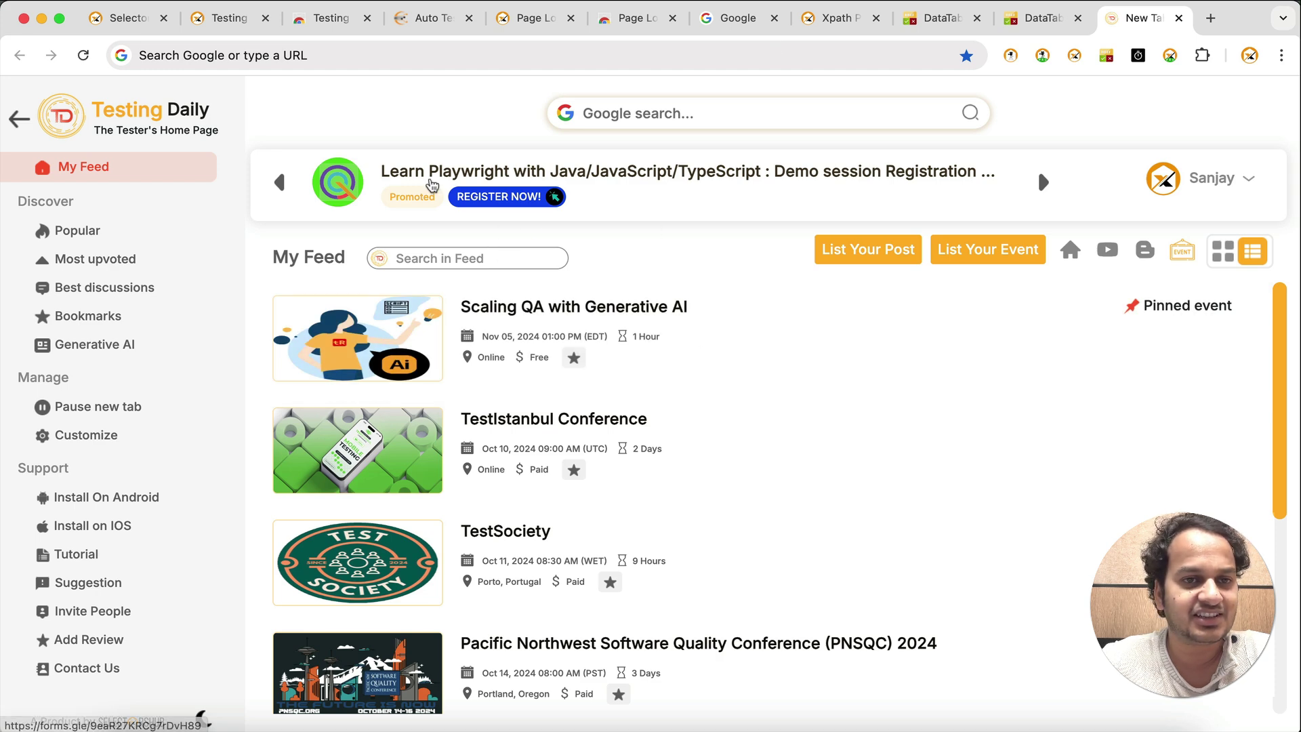
left_click(111, 22)
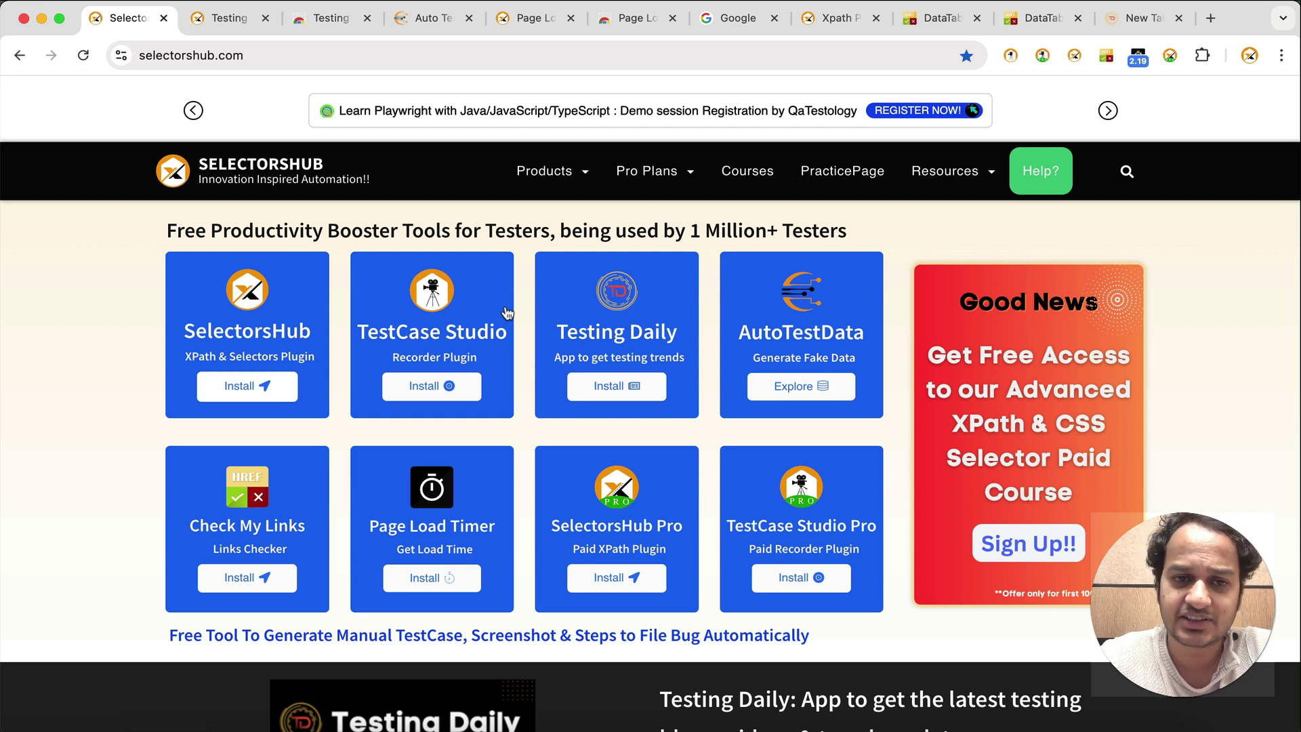
Open the TestCase Studio product page and launch its recorder window
left_click(434, 301)
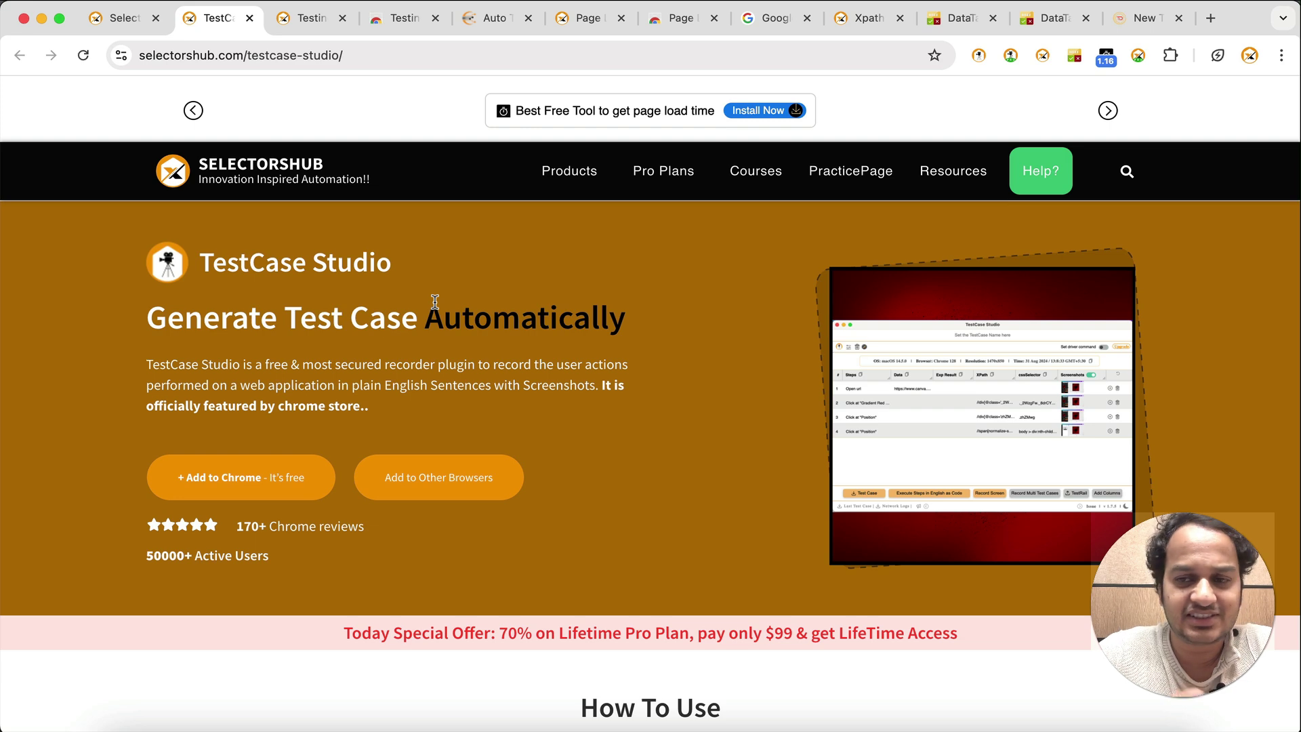
left_click(979, 55)
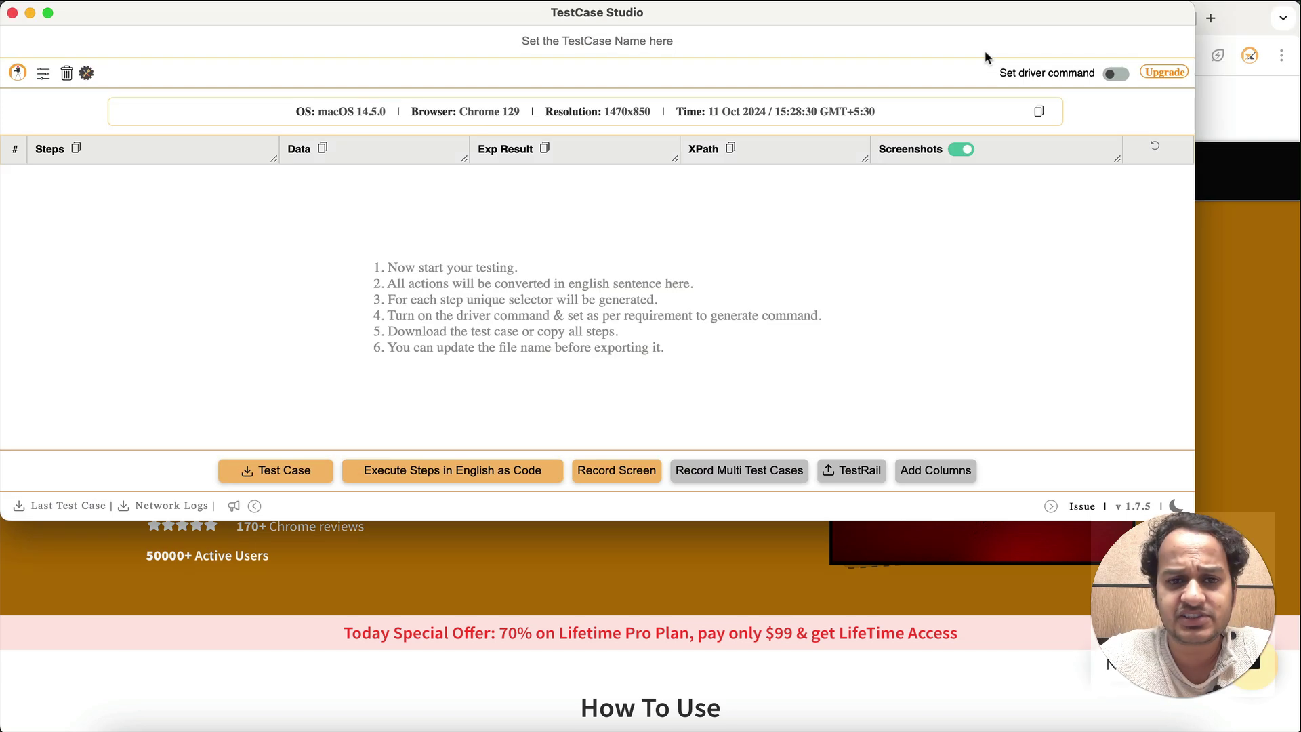
Record steps on the product page and add a cssSelector column to the steps table
left_click(1294, 330)
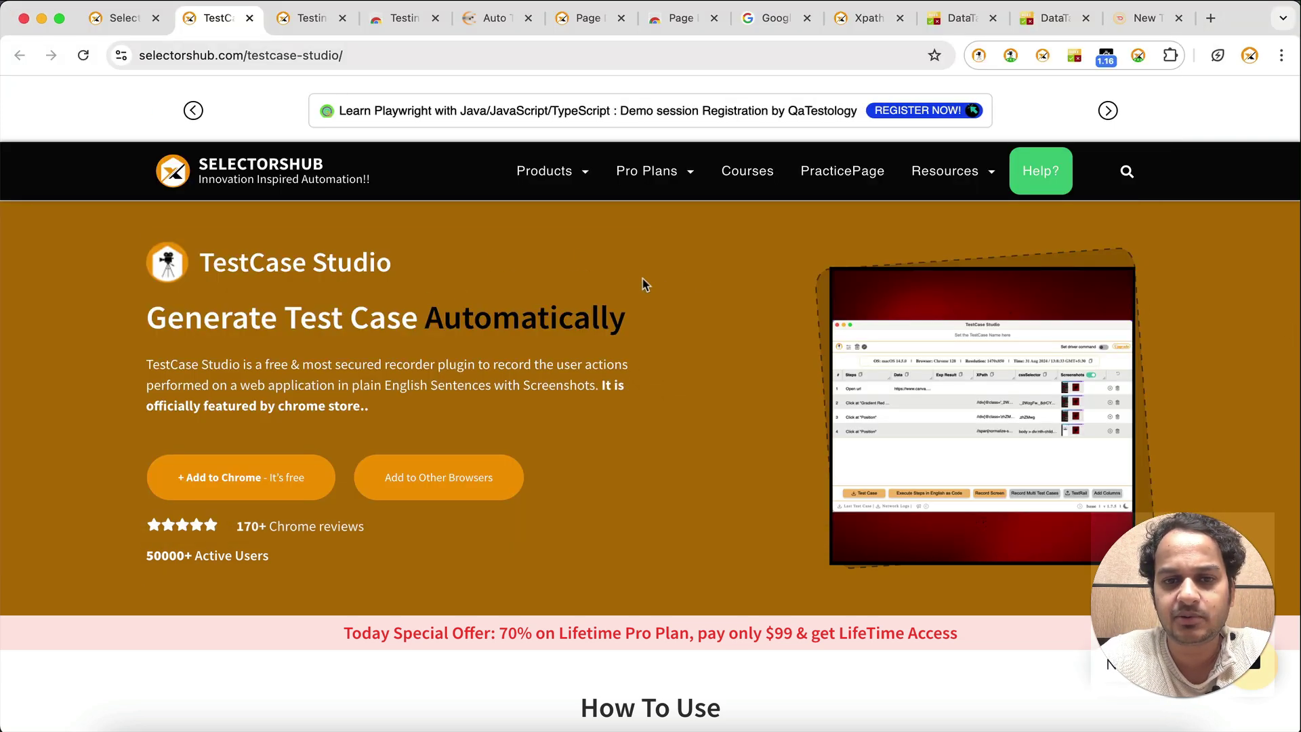
left_click(978, 54)
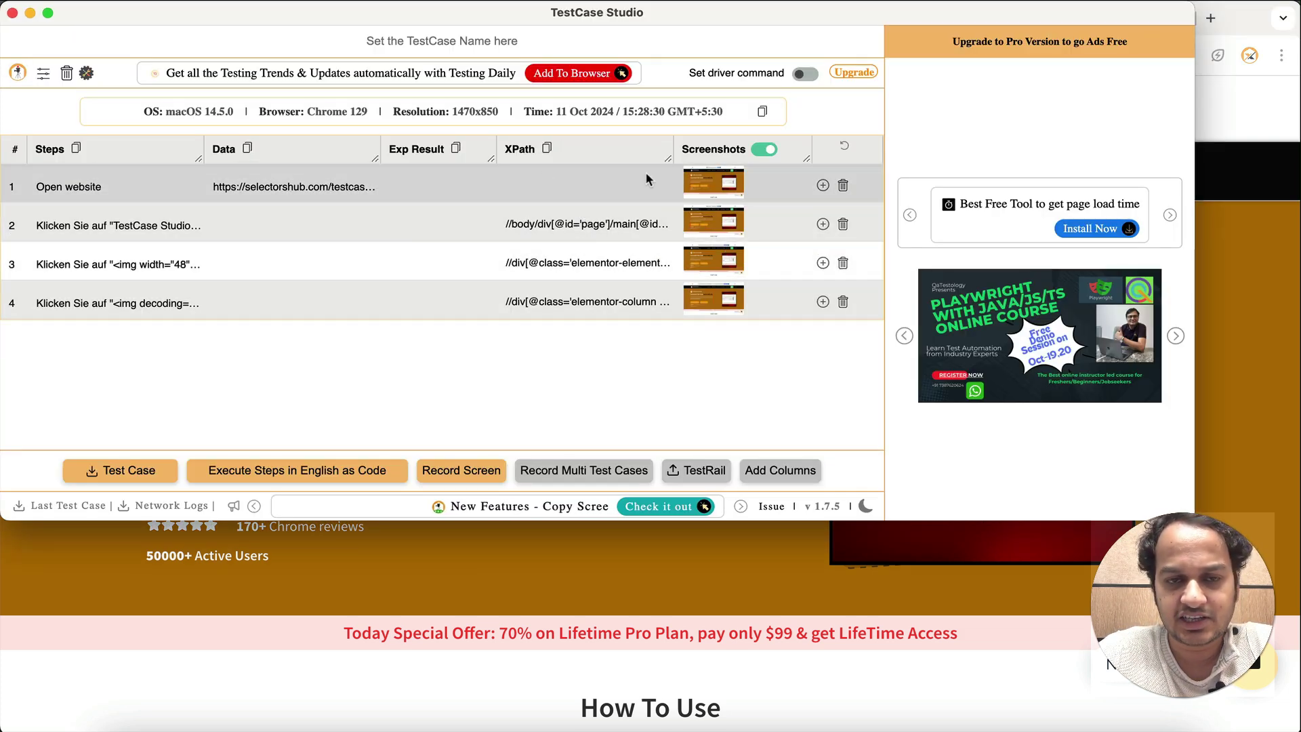
left_click(86, 74)
left_click(624, 103)
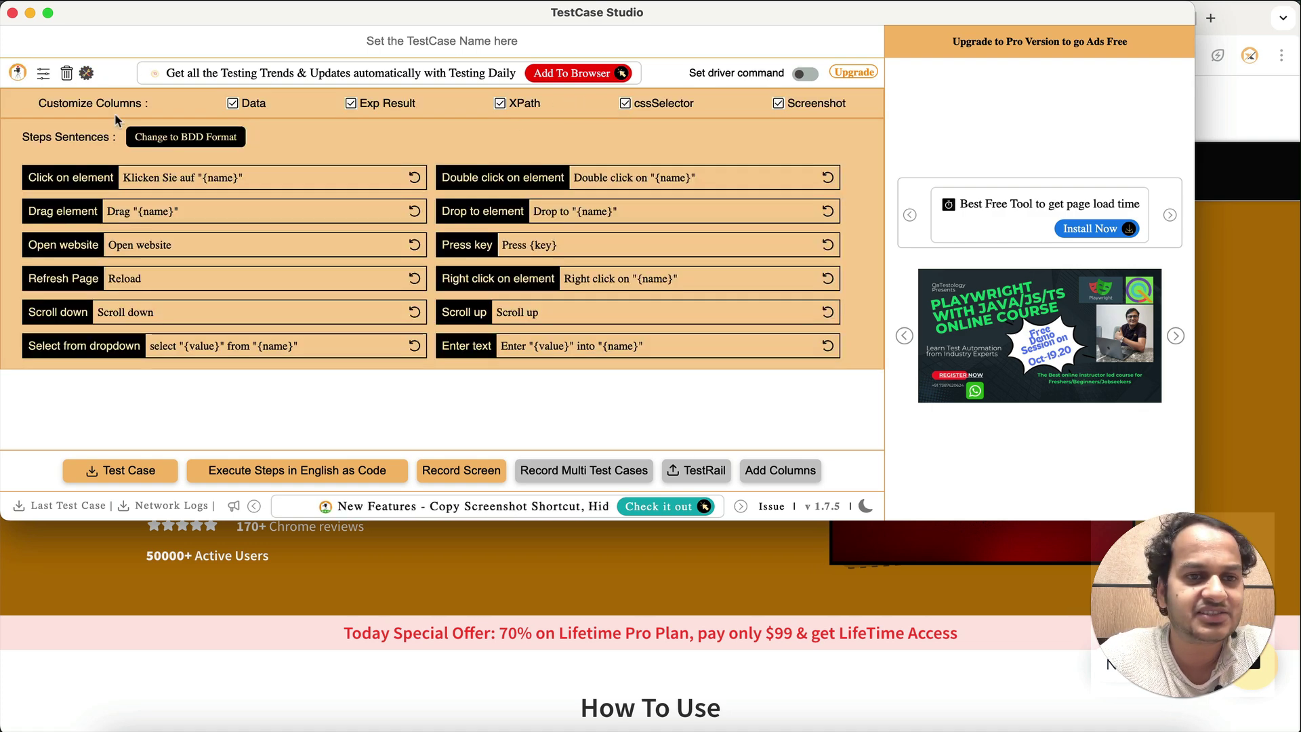
left_click(84, 73)
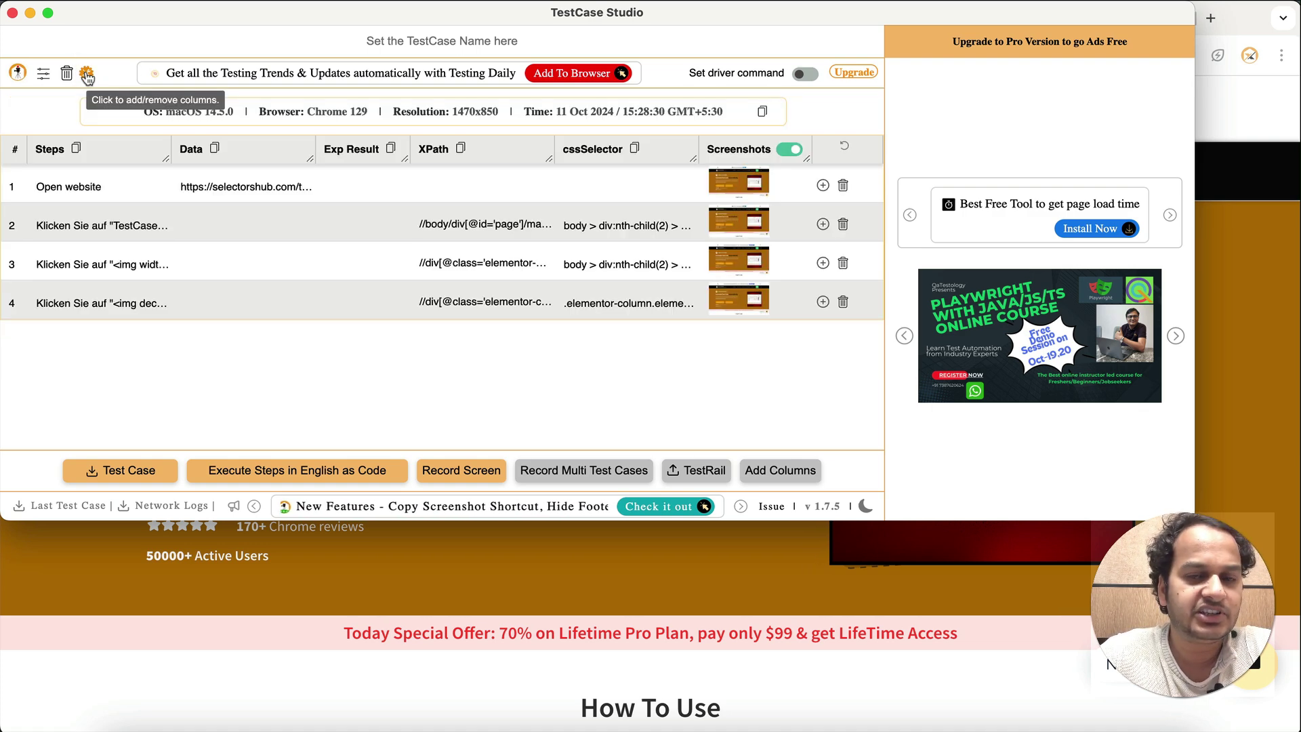
Preview step 3's full screenshot, then stop recording and close the recorder
left_click(759, 263)
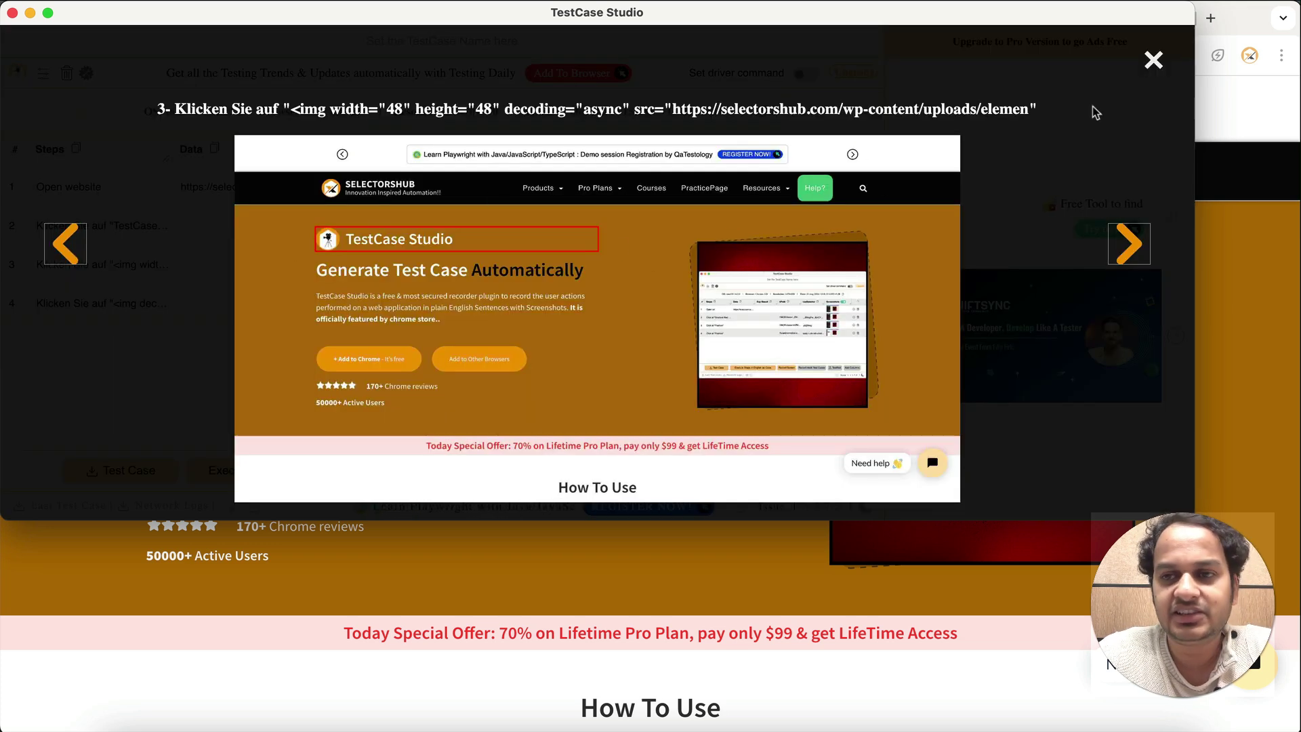
left_click(1153, 60)
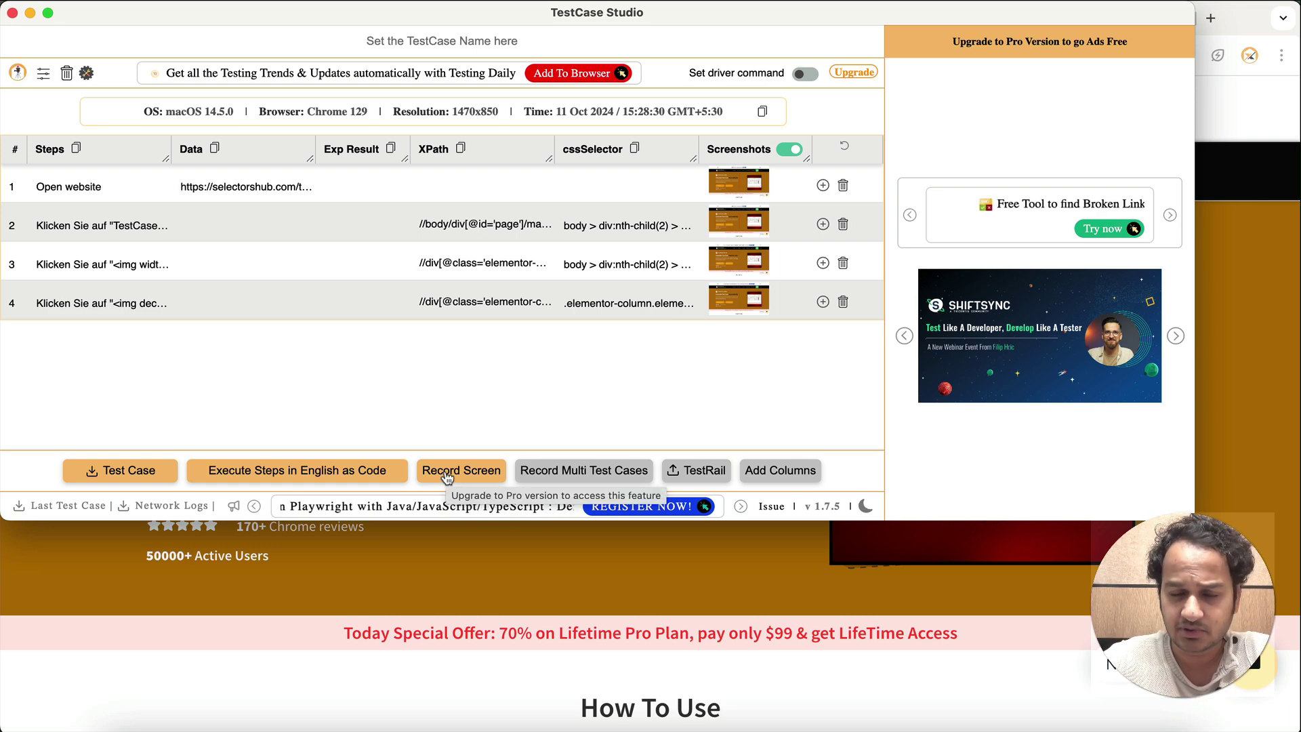
left_click(19, 76)
Launch TestCase Studio Pro and switch to the Test Case 1 sheet
left_click(1011, 55)
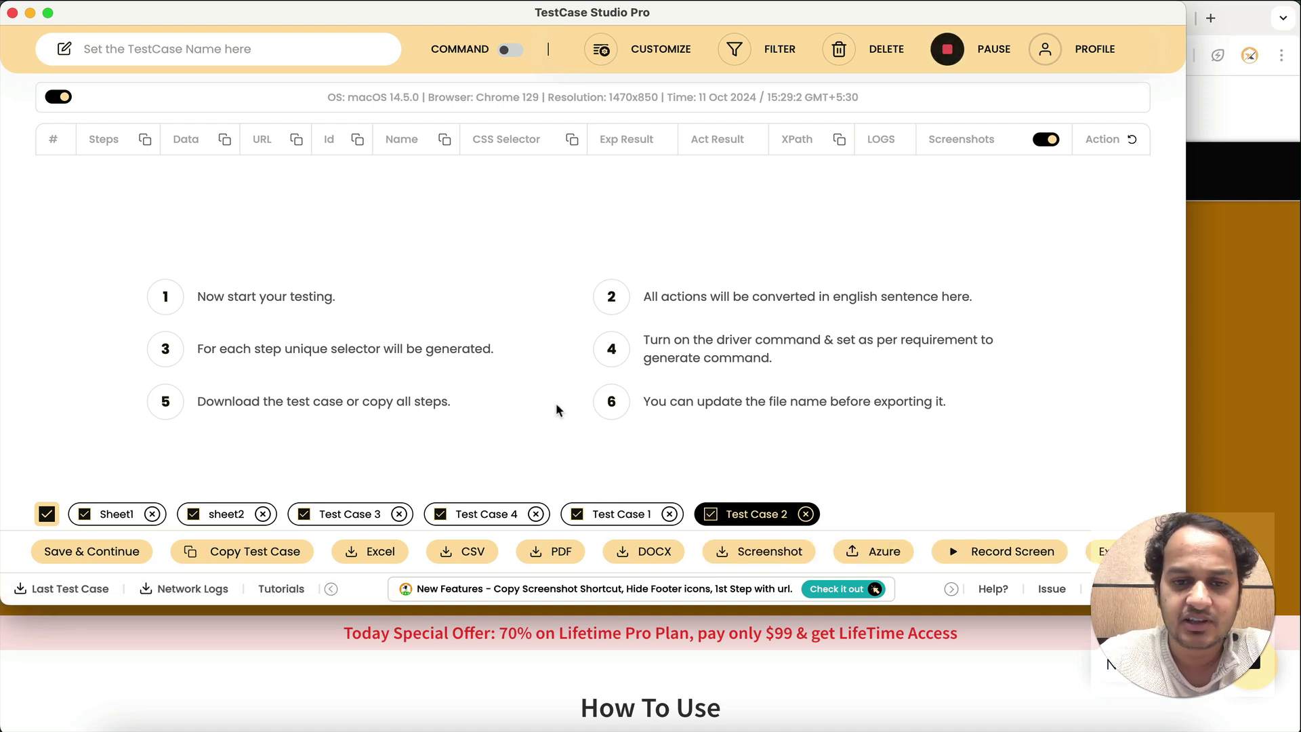
double_click(622, 514)
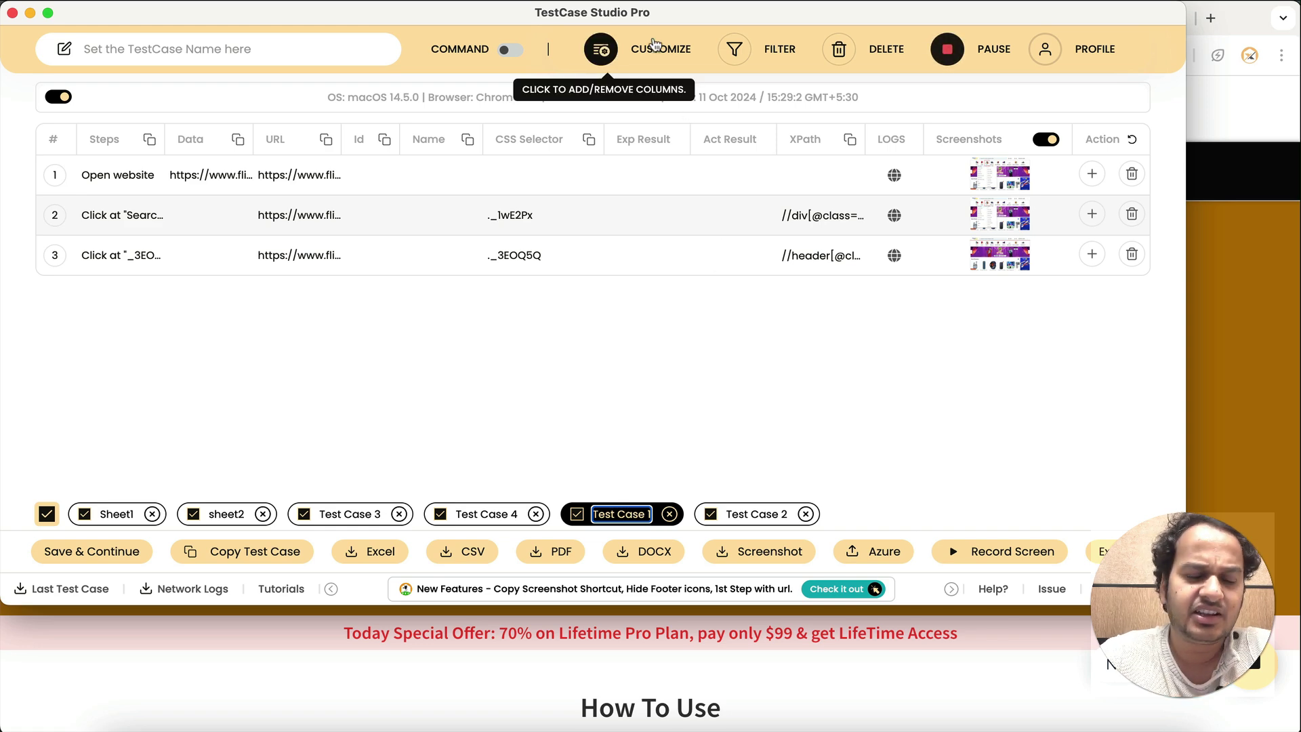
left_click(270, 401)
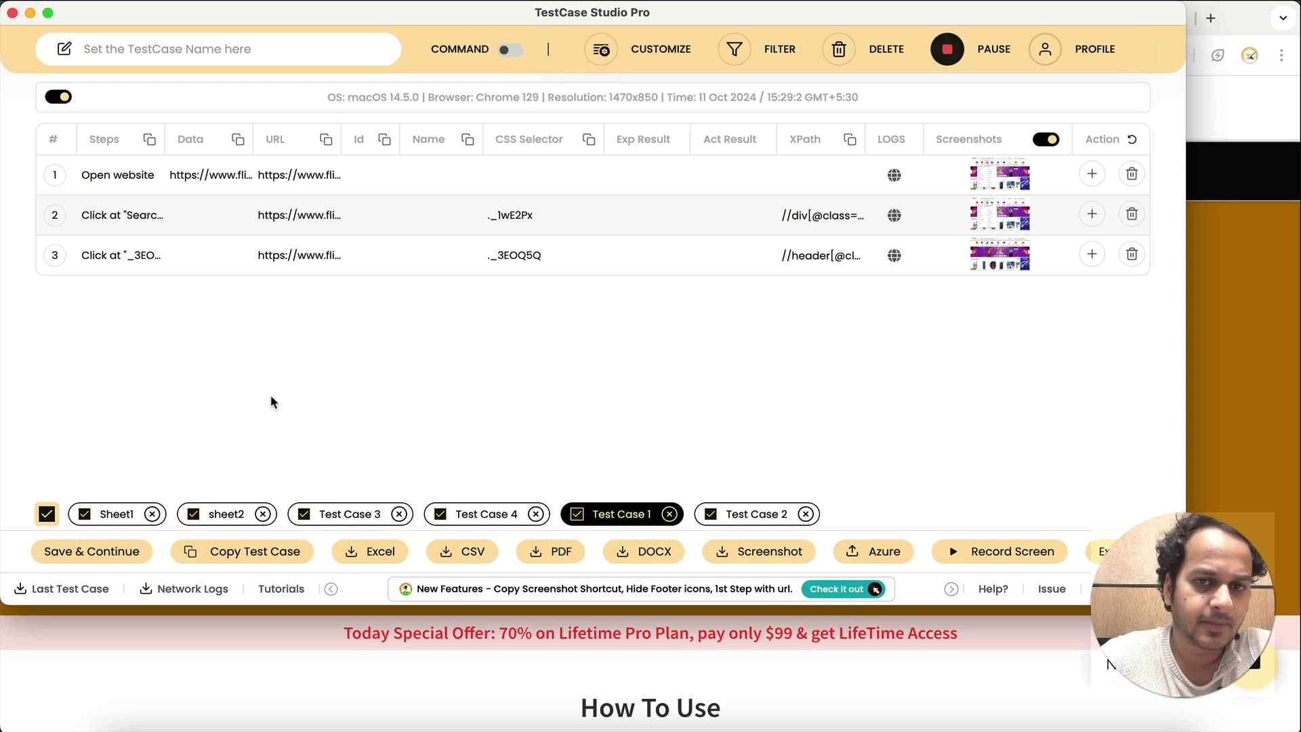
Review the column and integration settings, then close the TestCase Studio Pro window
left_click(684, 53)
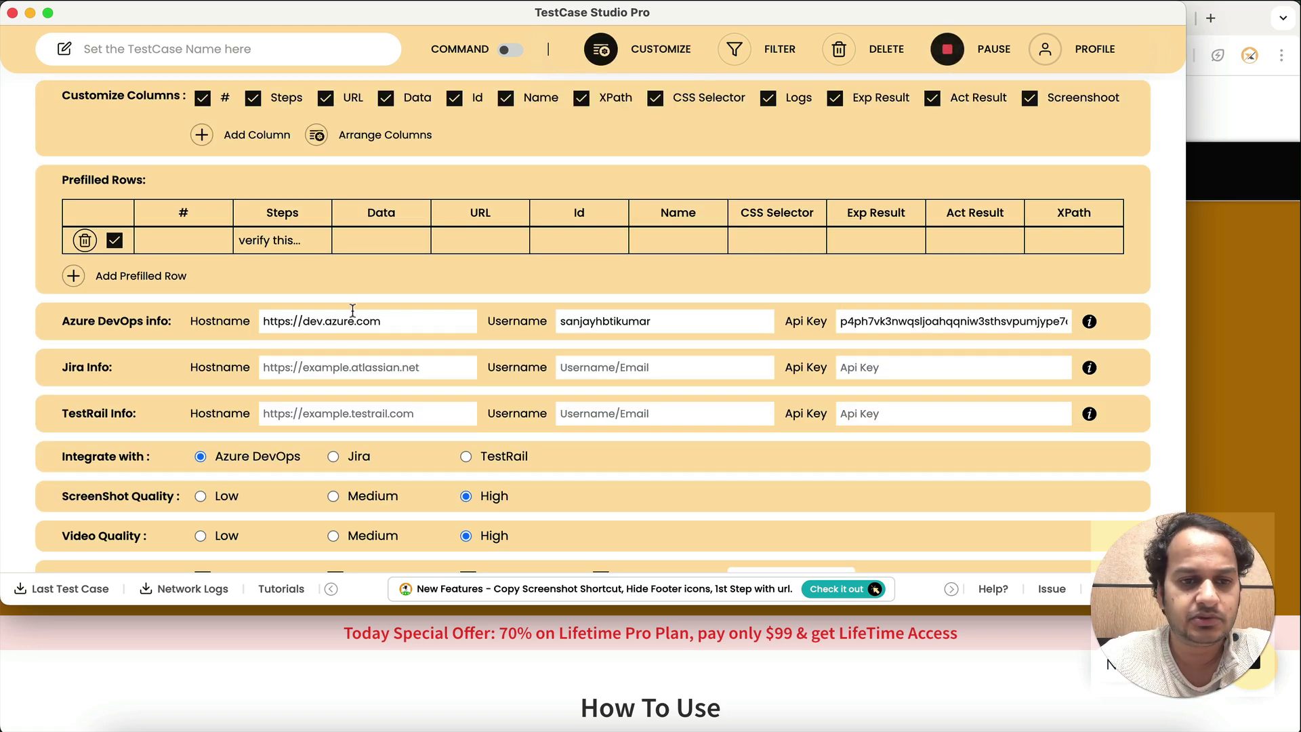
scroll(352, 309, "down", 6)
scroll(475, 237, "up", 6)
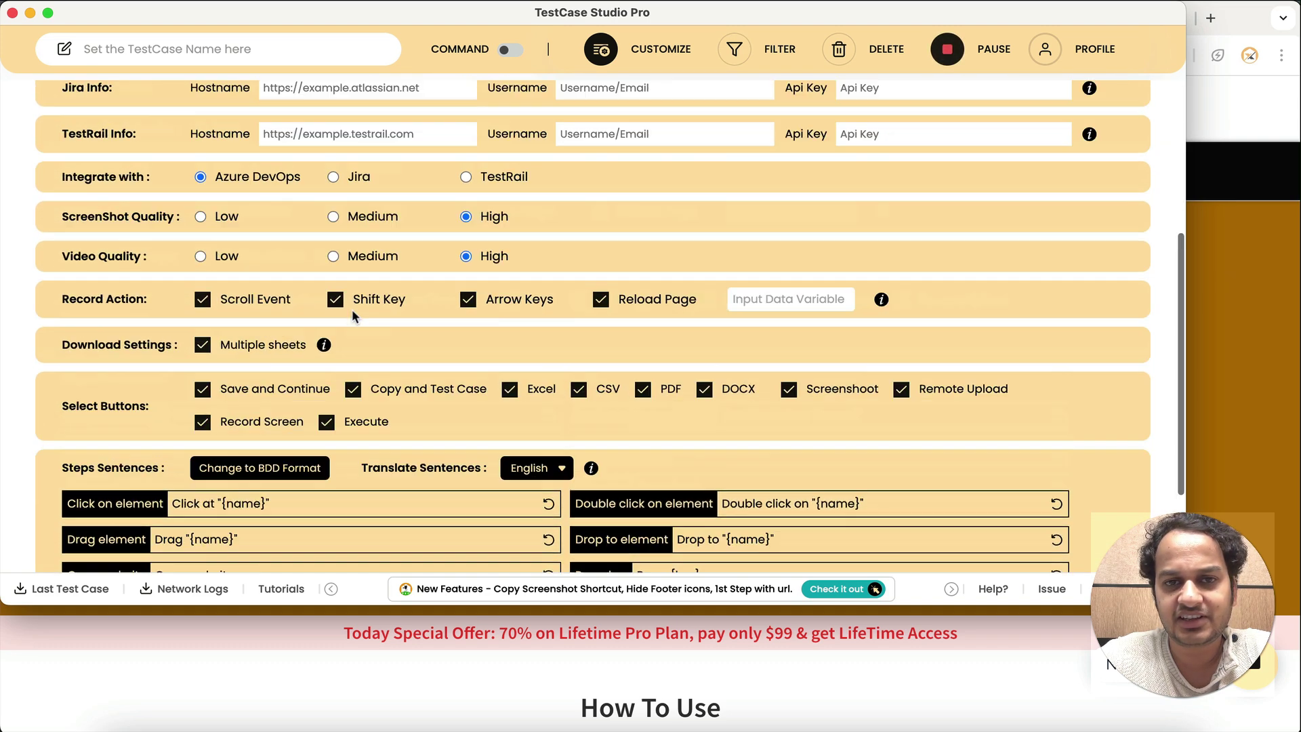
left_click(634, 55)
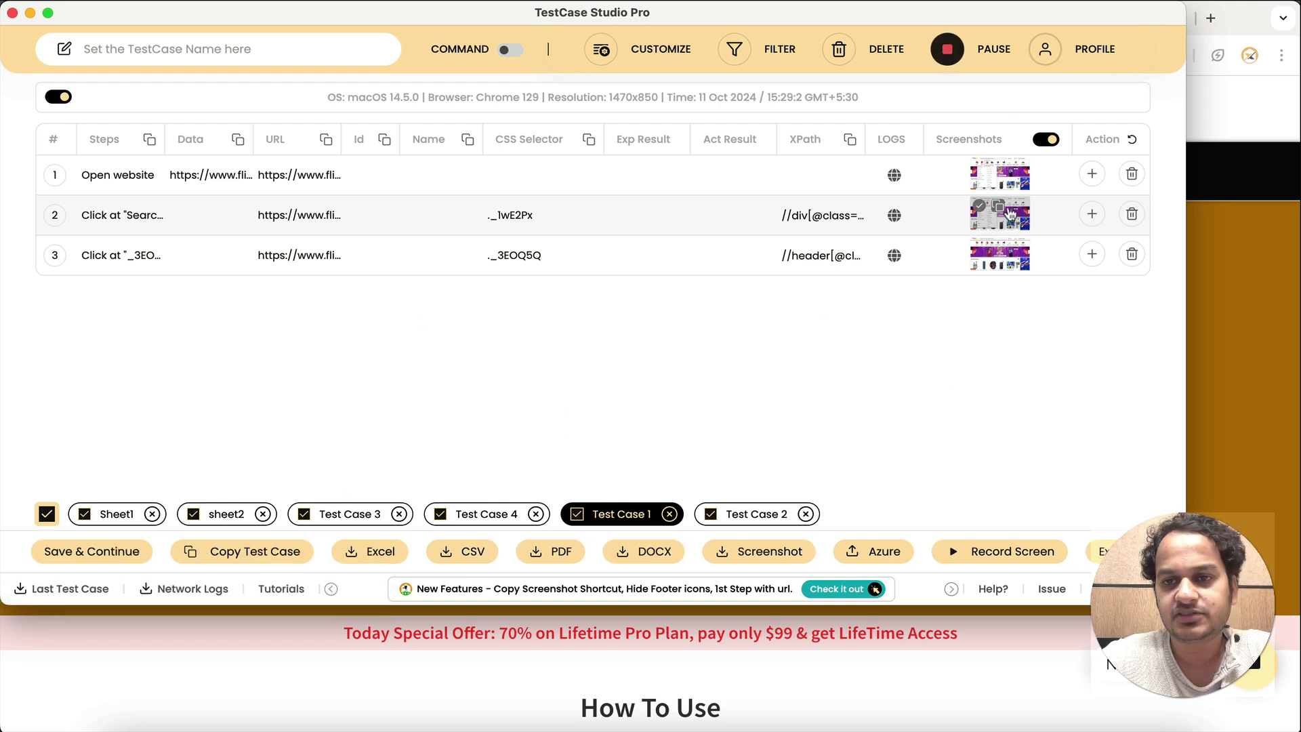
left_click(12, 13)
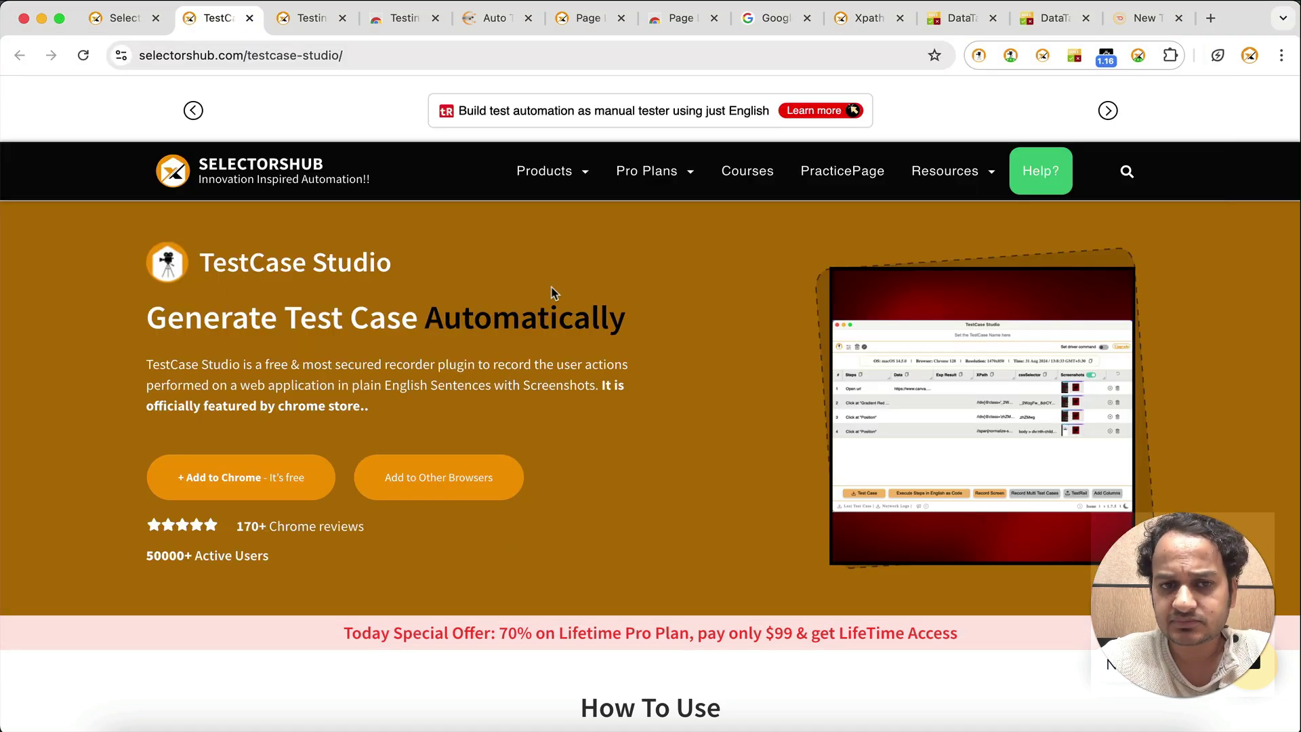
Go from the free tools page to the SelectorsHub product page and show its XPath Helper panel listing //body
left_click(122, 18)
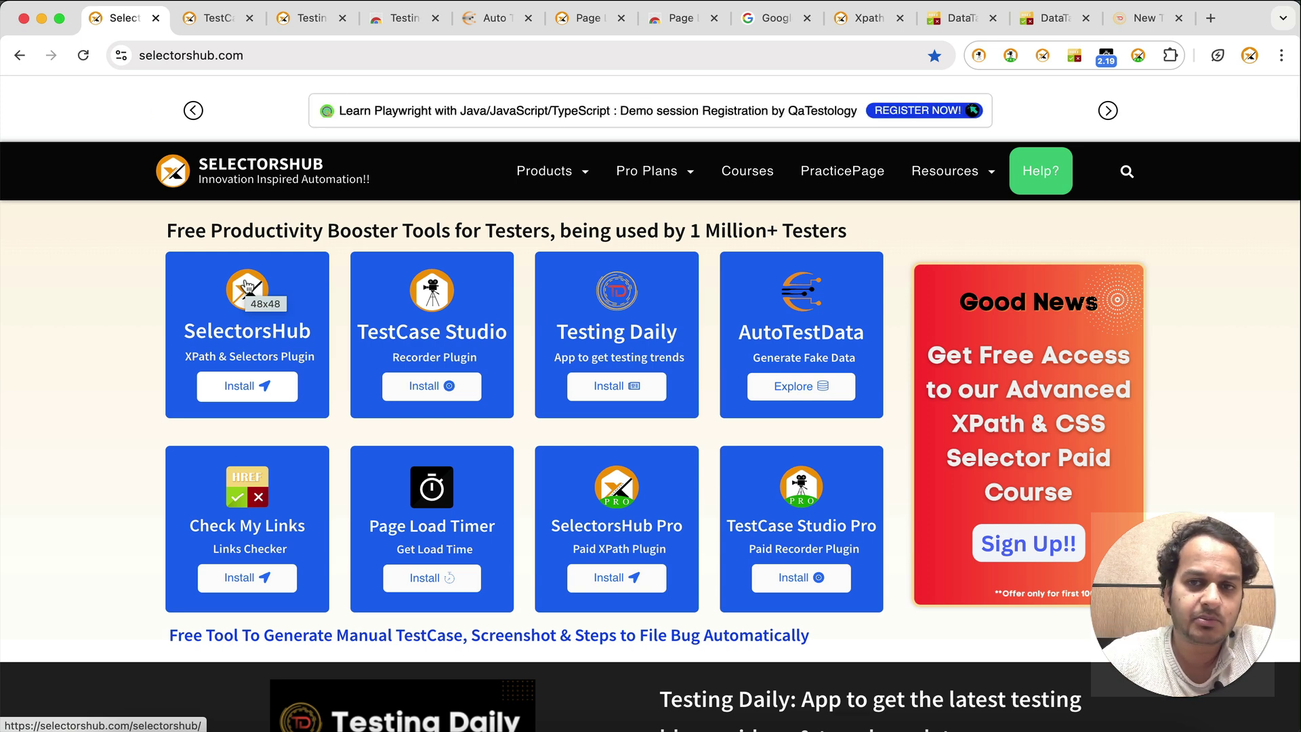
left_click(246, 285)
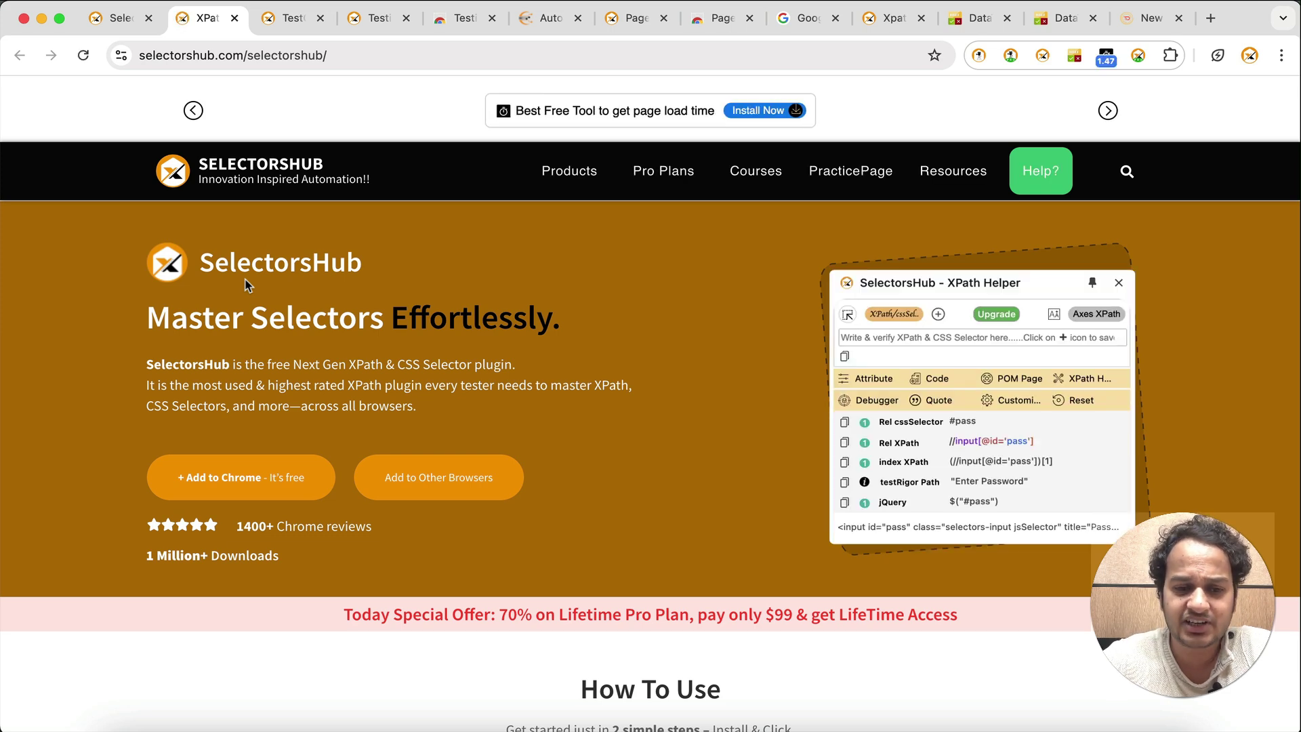
left_click(1044, 55)
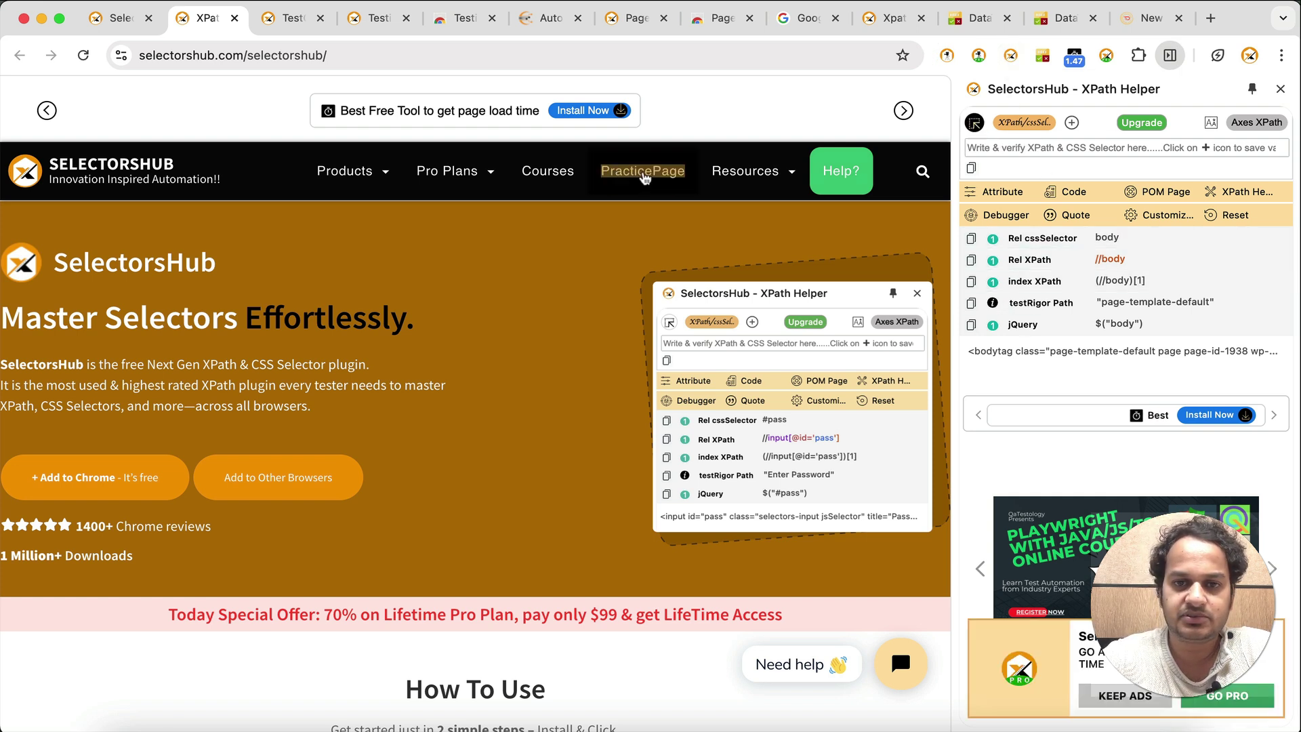
Generate selectors for the PracticePage link, then close the SelectorsHub side panel on the Page Load Timer tab
left_click(619, 175)
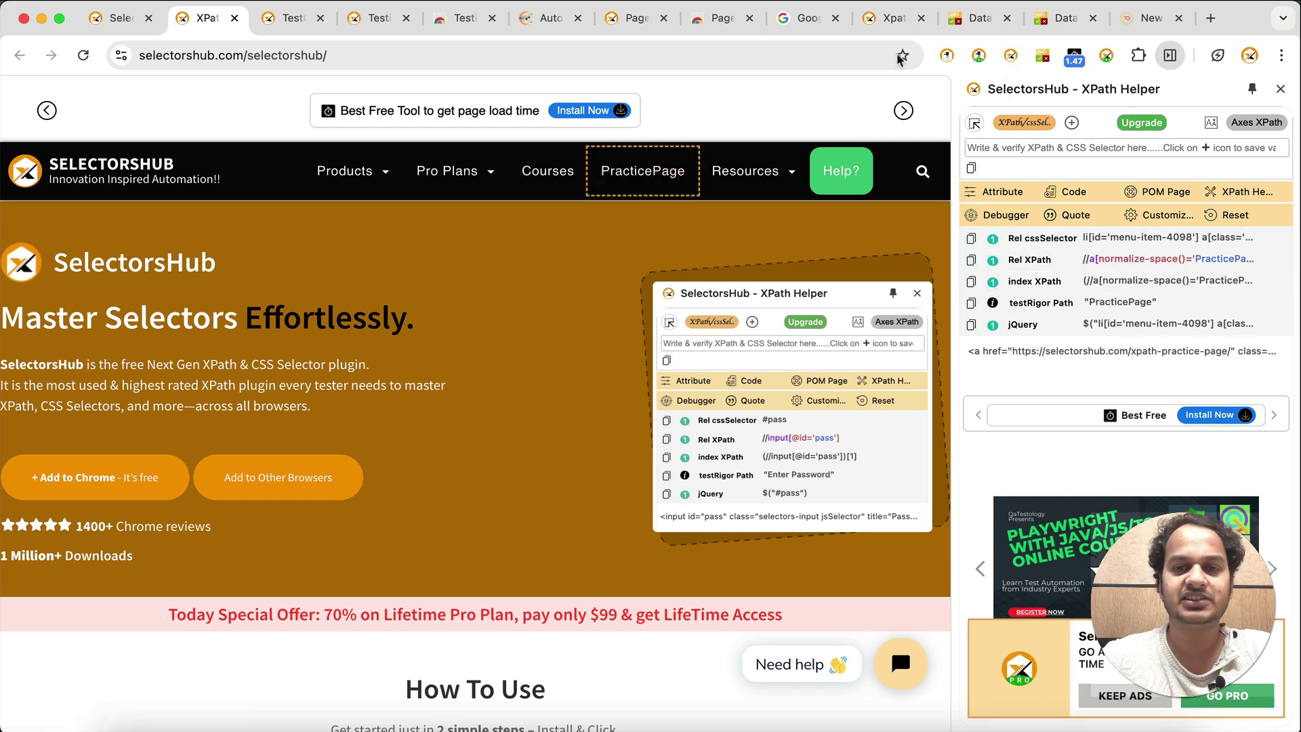
left_click(796, 22)
left_click(633, 20)
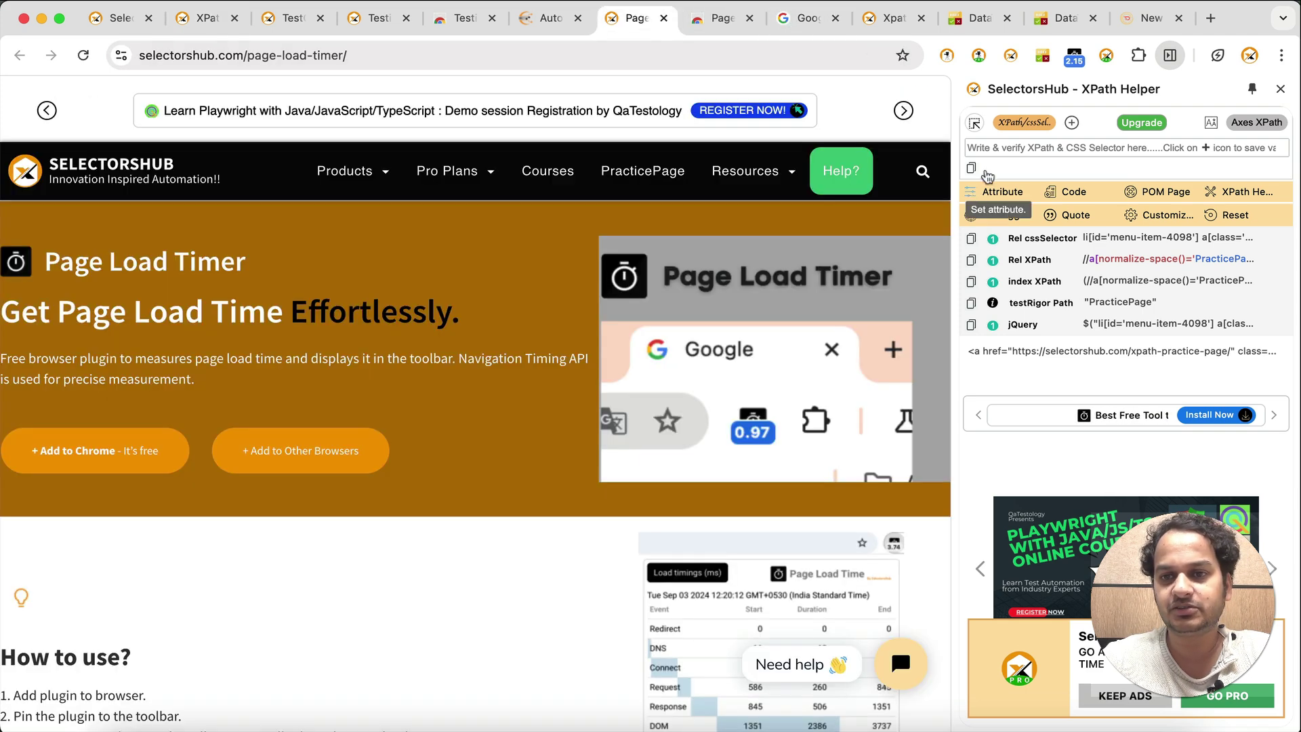
mouse_move(752, 171)
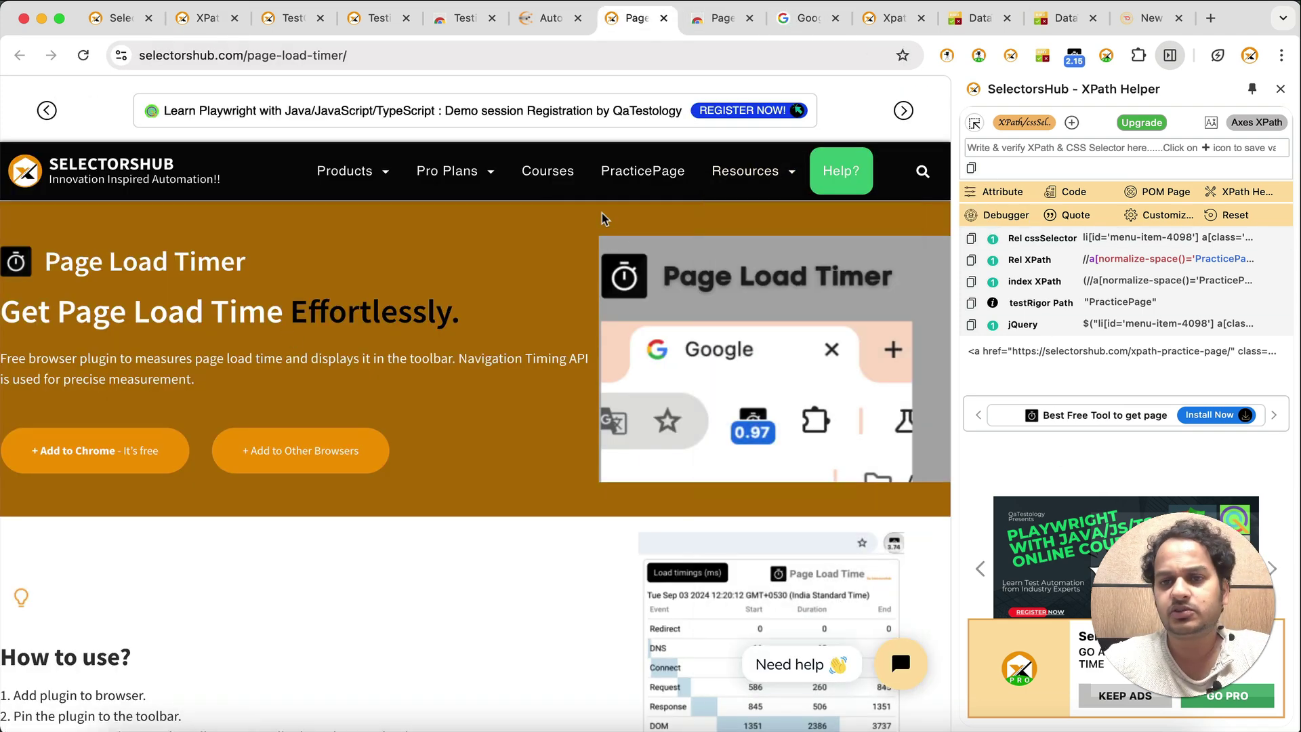
left_click(1009, 57)
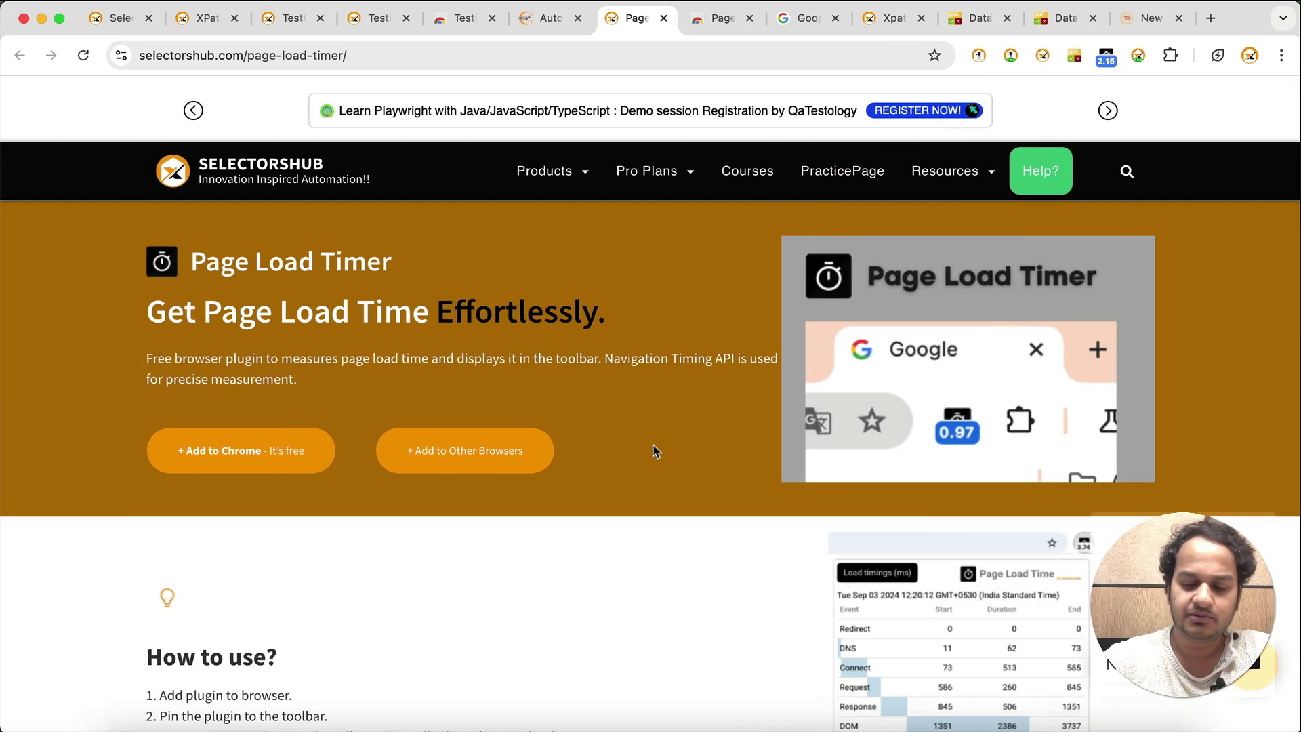
Show the SelectorsHub tab inside DevTools, close DevTools, and return to the product page
key("super+alt+i")
left_click(671, 498)
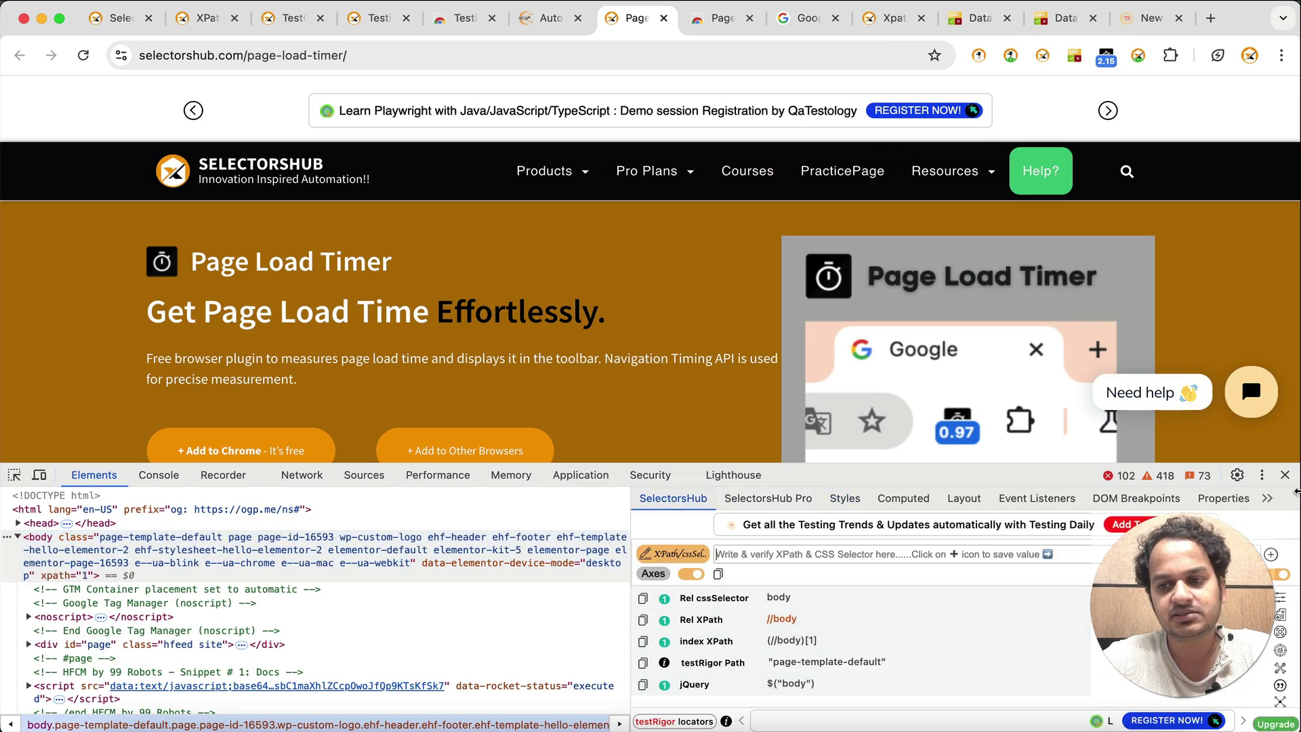
left_click(1285, 475)
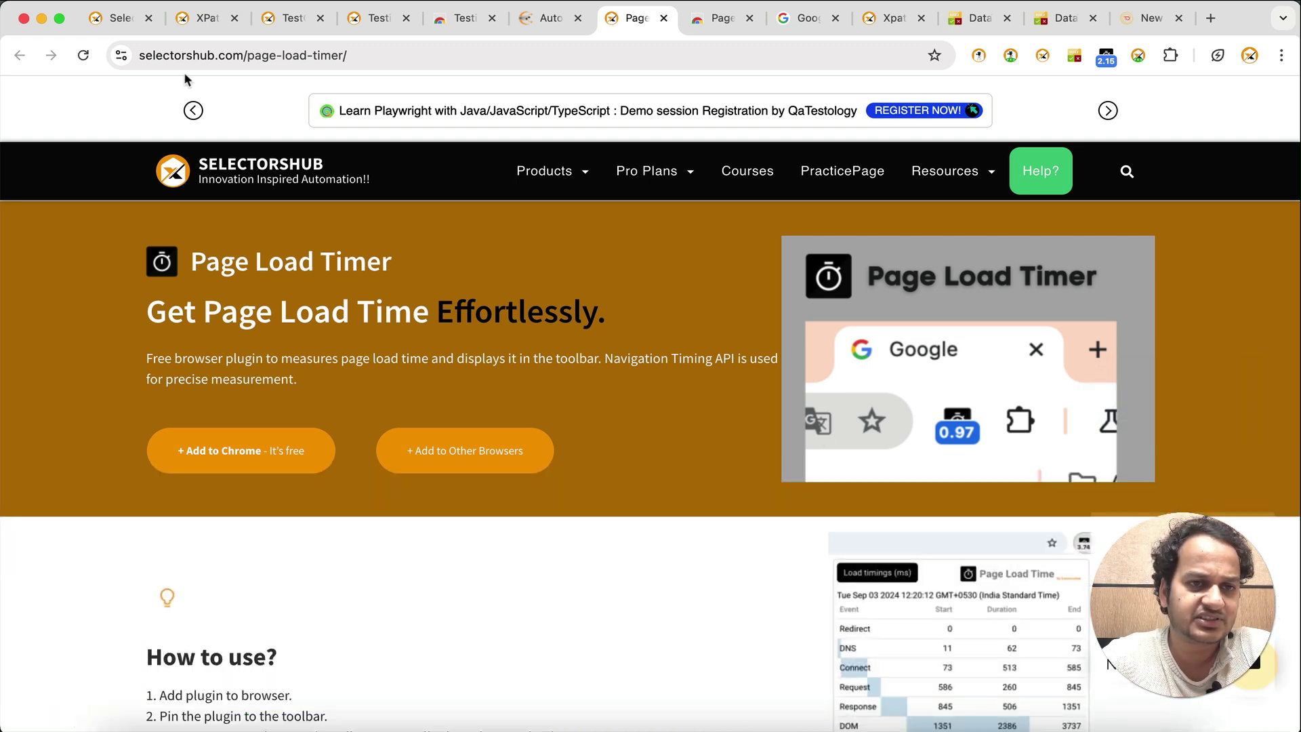
left_click(200, 23)
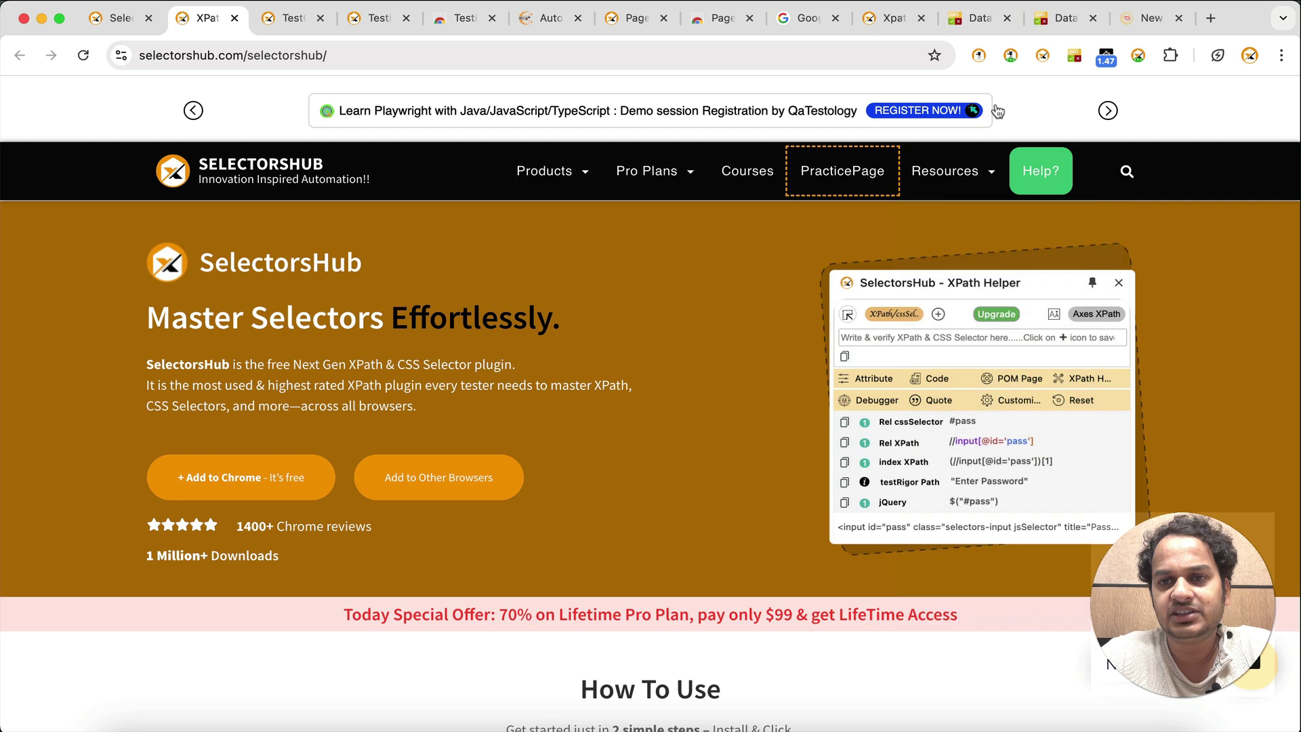
Reopen the XPath Helper panel and inspect the word 'Effortlessly.' to list its locators
left_click(1042, 55)
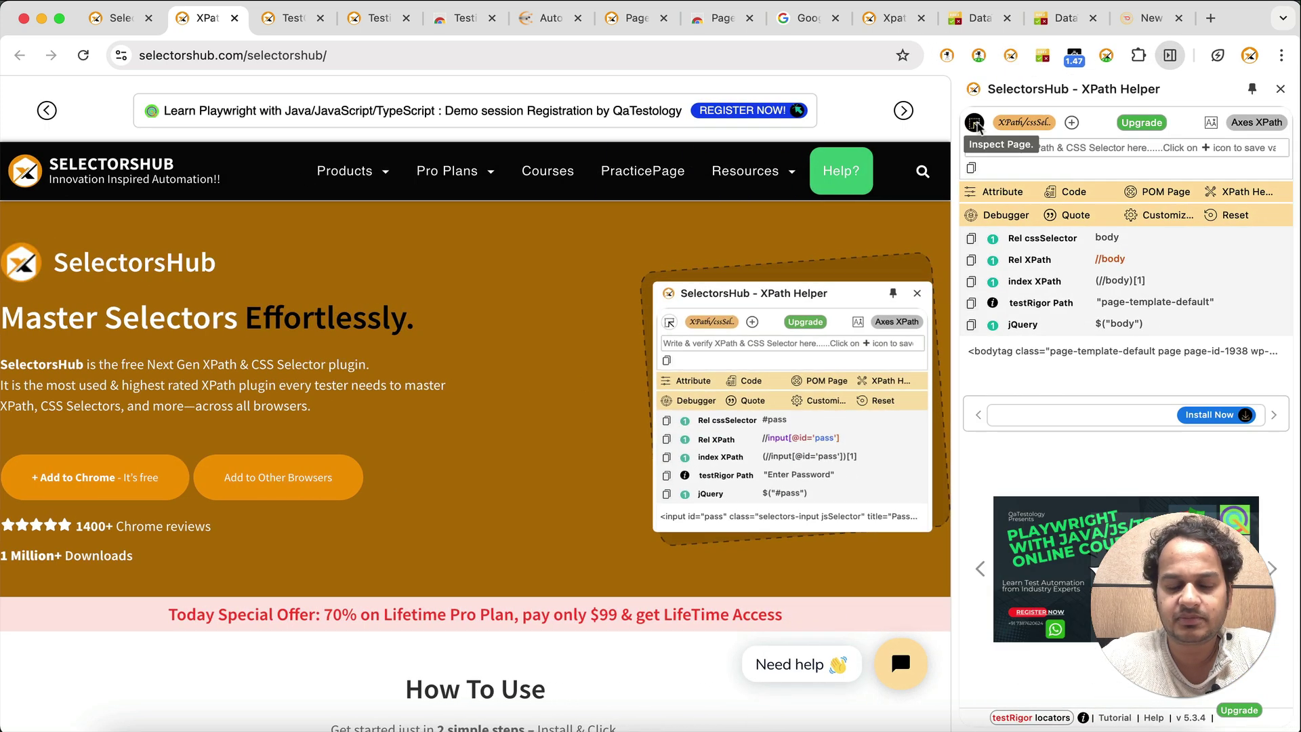
left_click(975, 124)
left_click(369, 308)
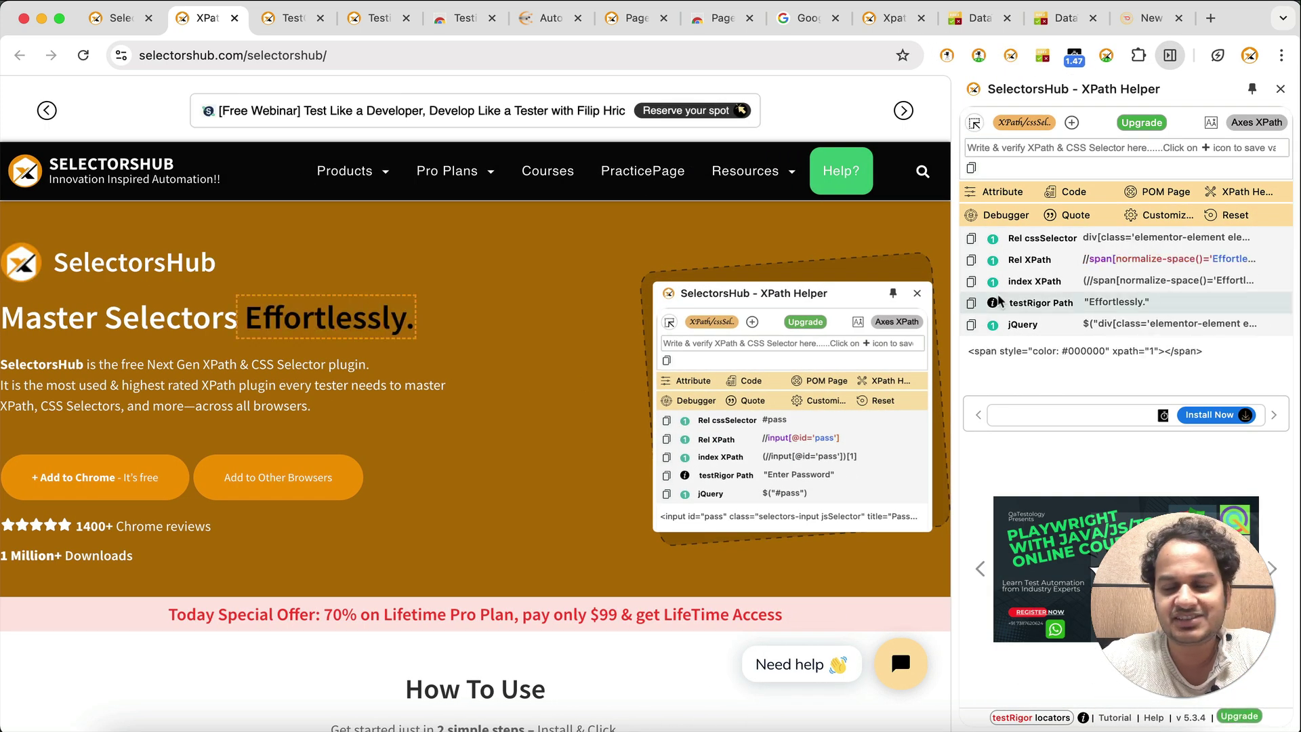
scroll(1168, 263, "down", 3)
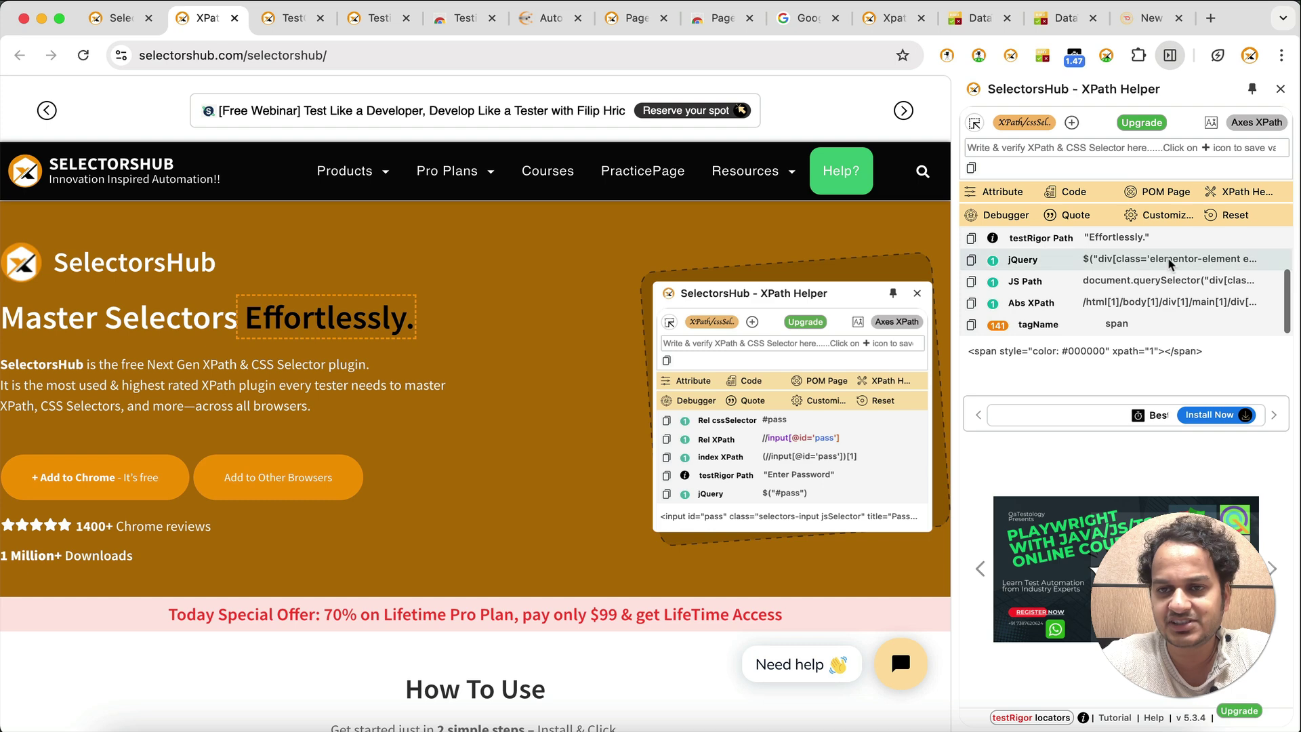
Type //span[ in the selector box and accept the contains(text(),'Effortlessly.') suggestion
left_click(1029, 147)
type("//span")
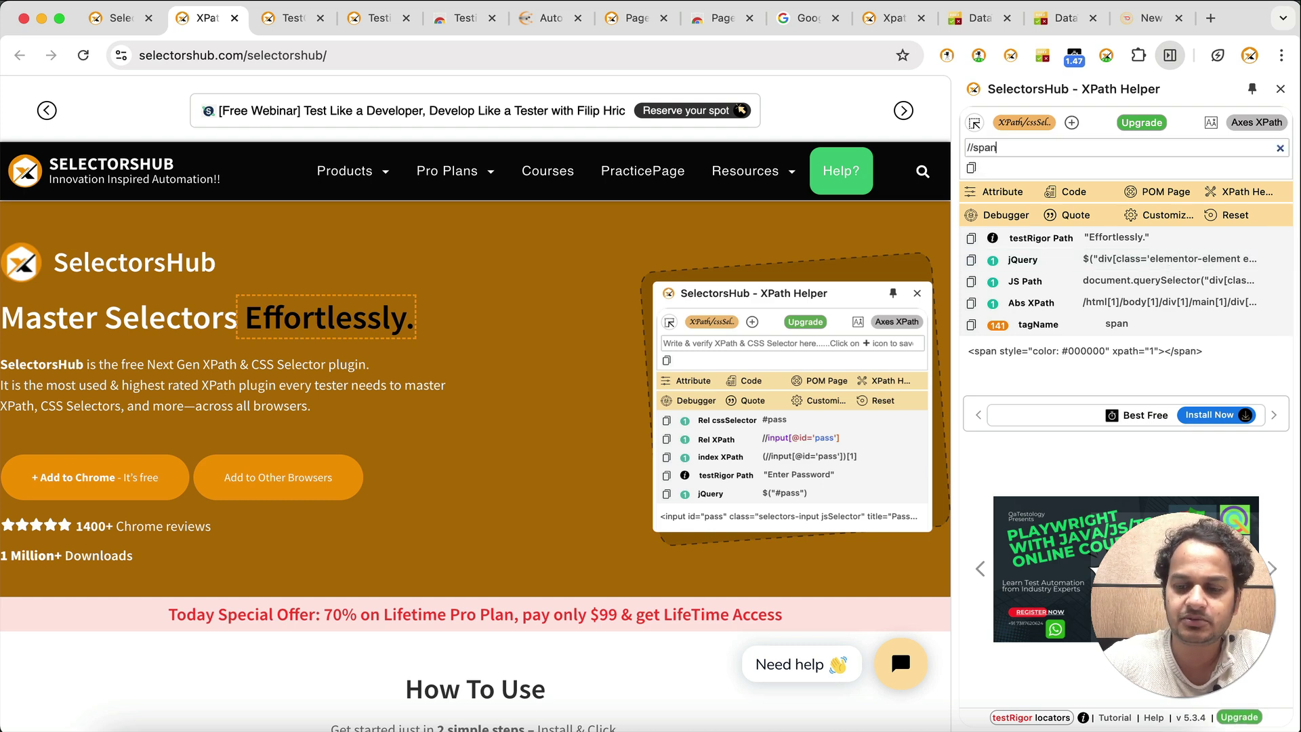
type("[")
key("Down")
key("Down")
key("Down")
key("Down")
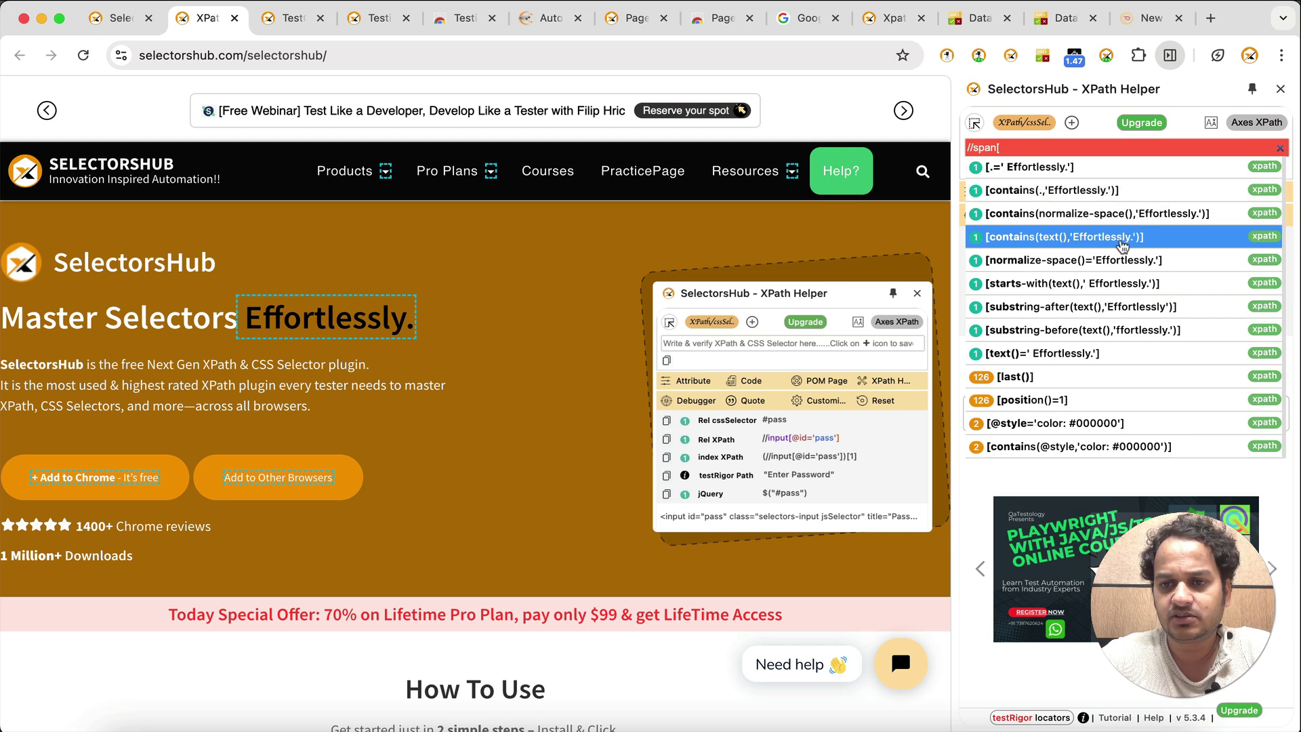
key("Return")
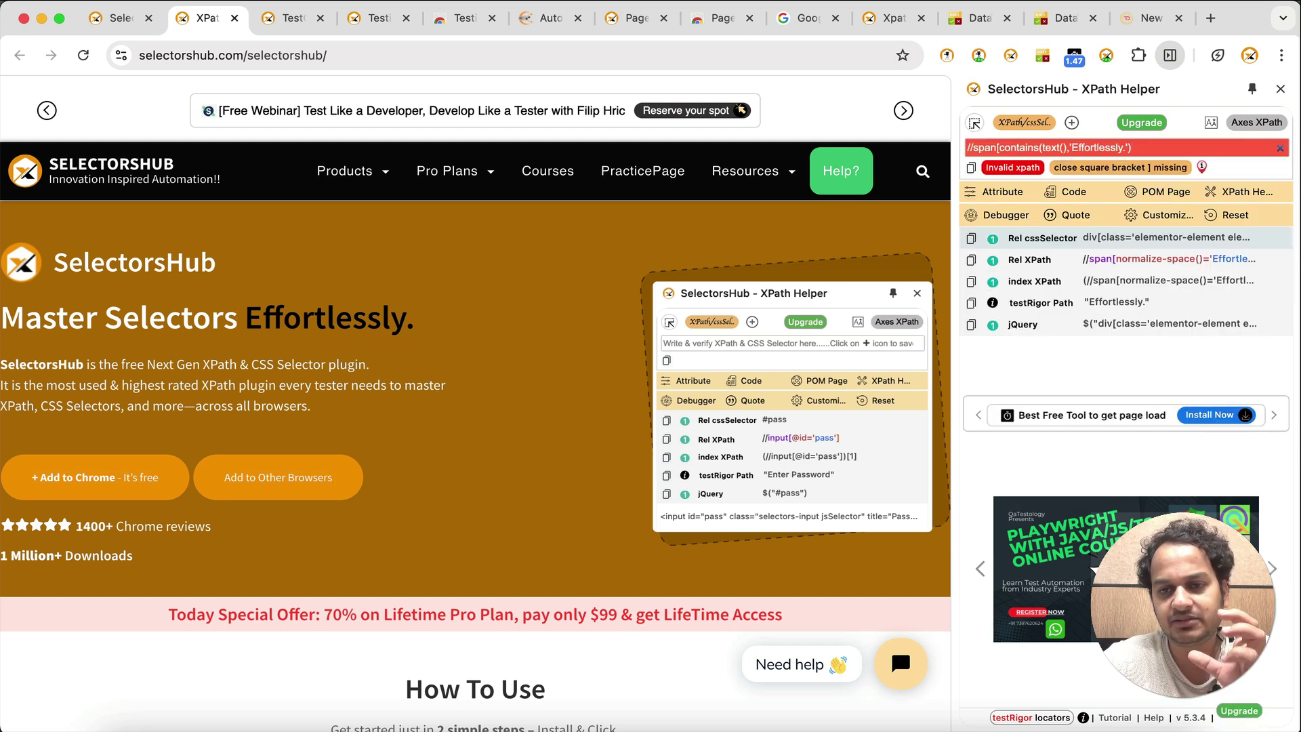
Open the XPath practice page in a new tab and clear the invalid XPath from the input
left_click(662, 176, "super")
left_click(1263, 149)
left_click(1279, 148)
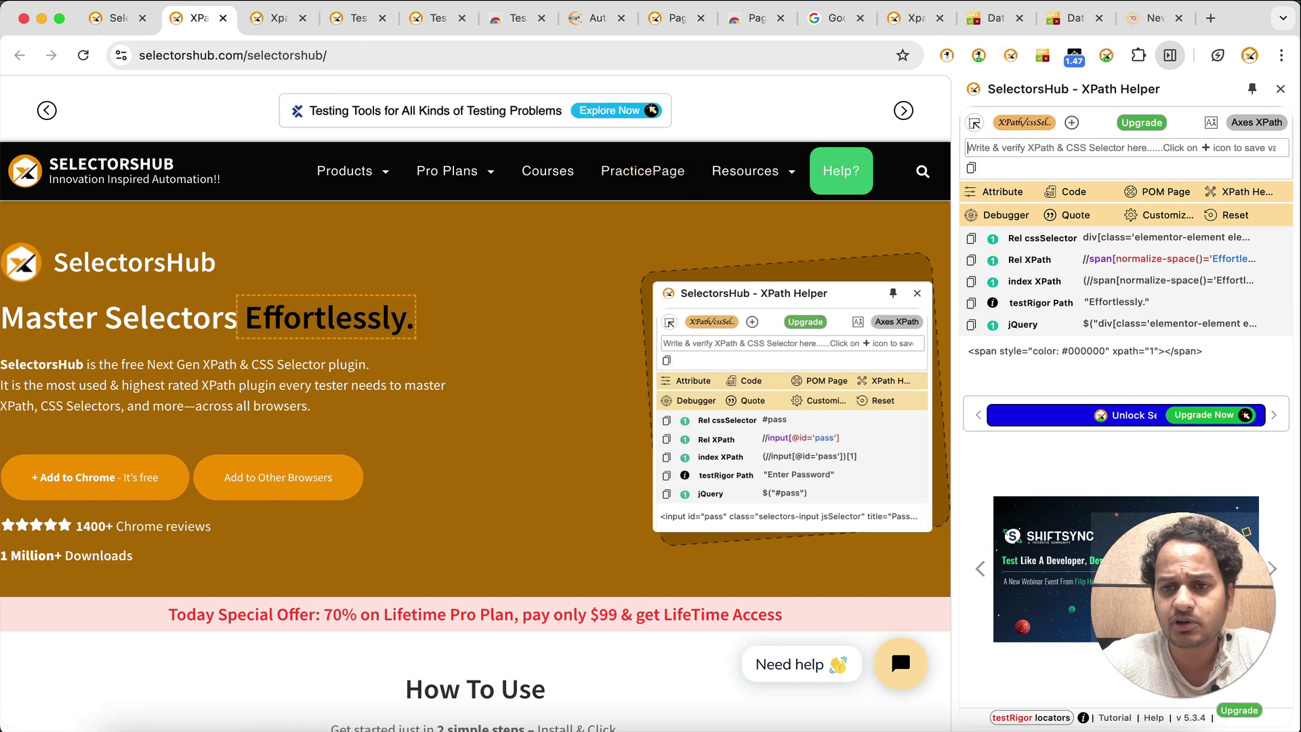
On the XPath practice page, inspect the SVG edit icon beside the name prompt
left_click(284, 25)
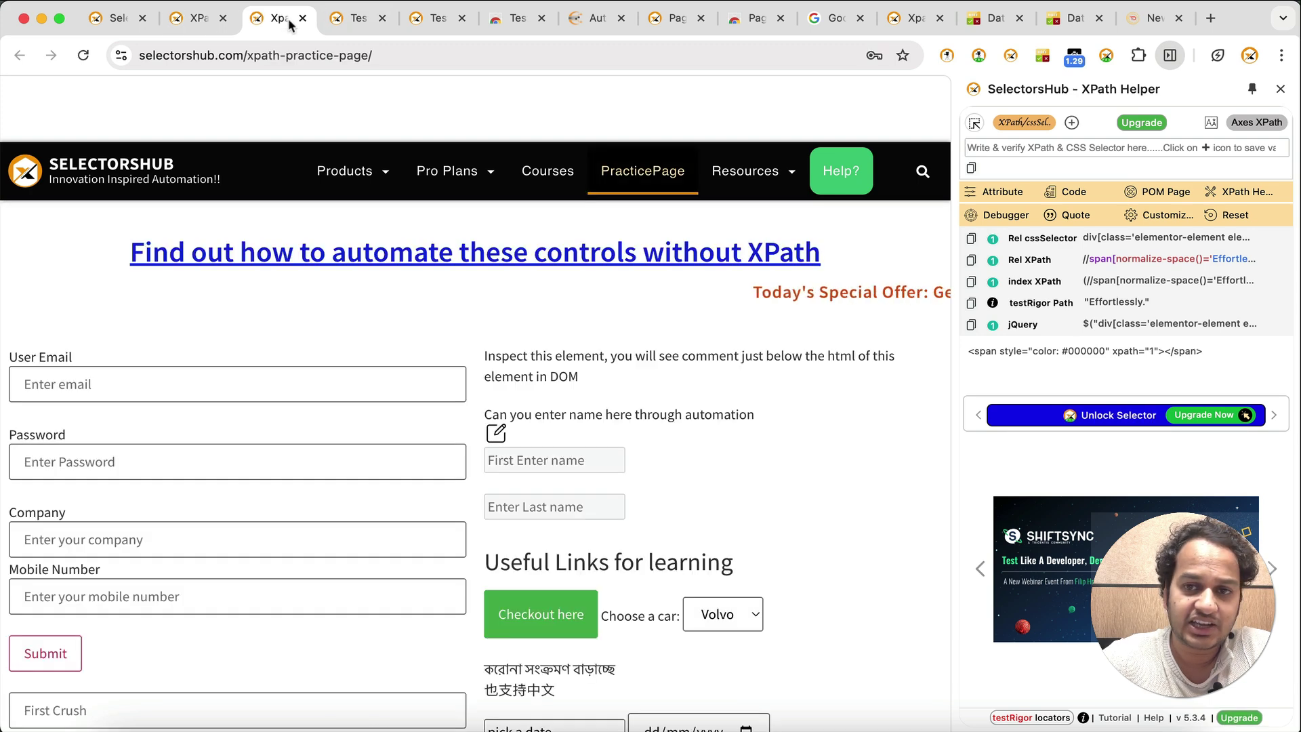
scroll(685, 388, "down", 5)
scroll(686, 388, "up", 3)
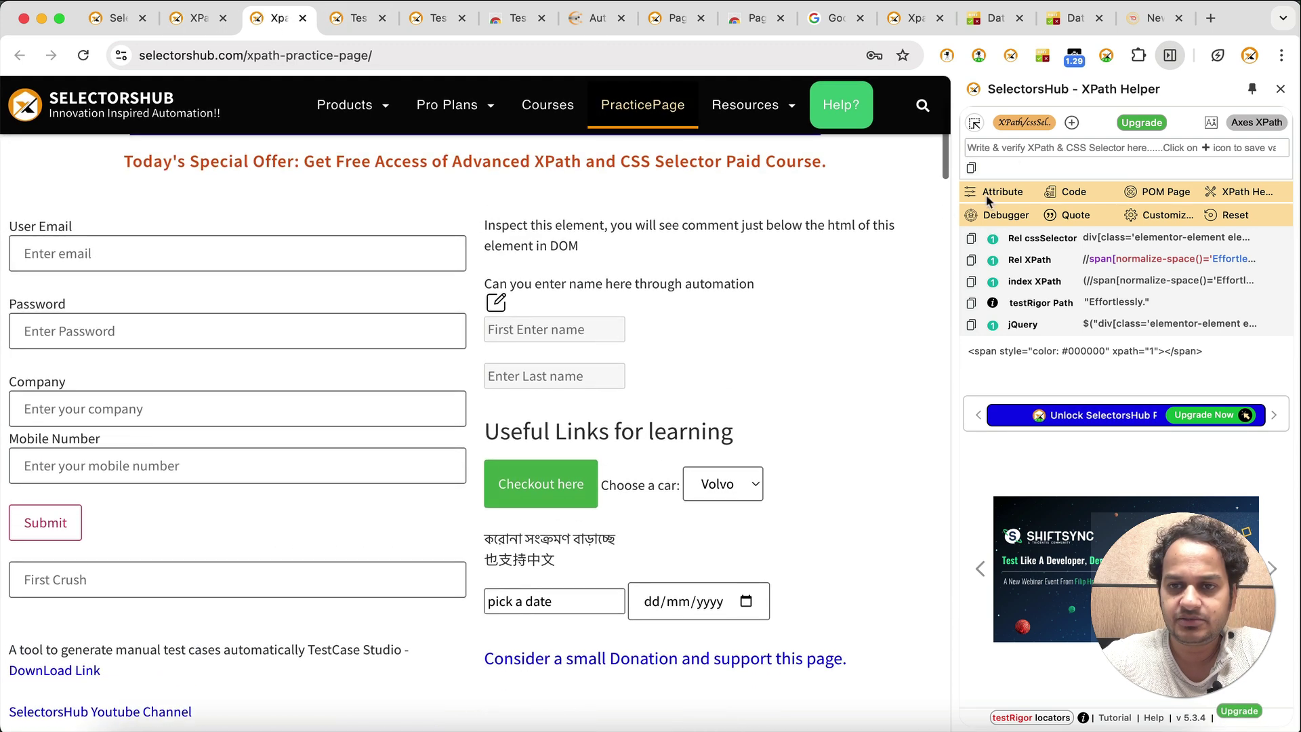
left_click(974, 123)
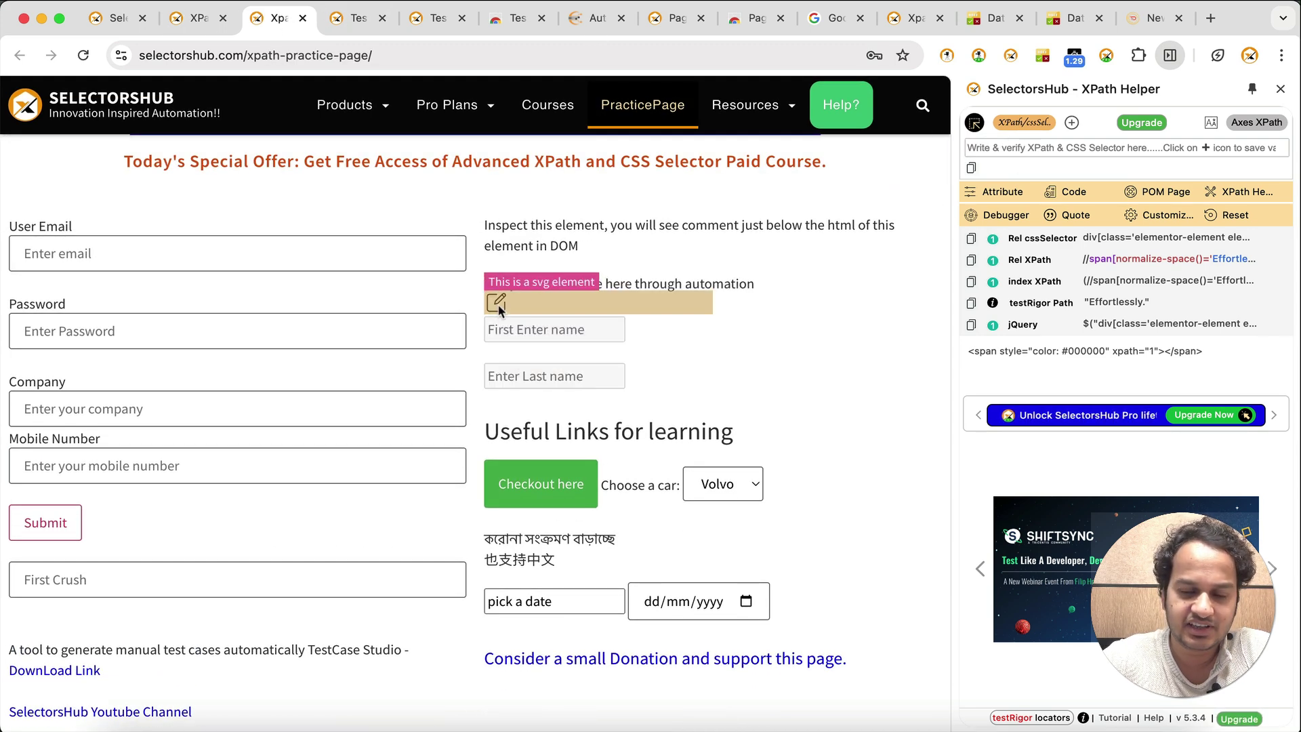
left_click(498, 306)
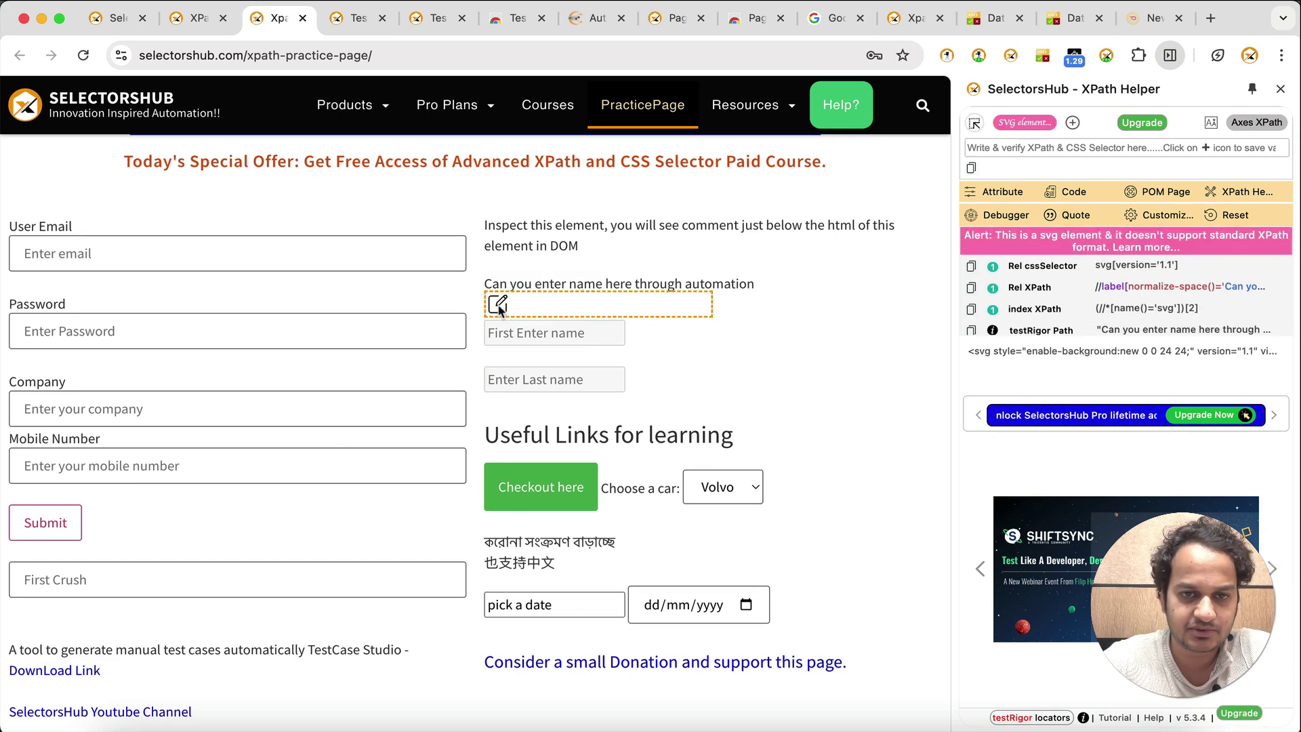
Inspect the UserName field inside the shadow DOM, then start inspecting again near the Courses menu
scroll(345, 402, "down", 15)
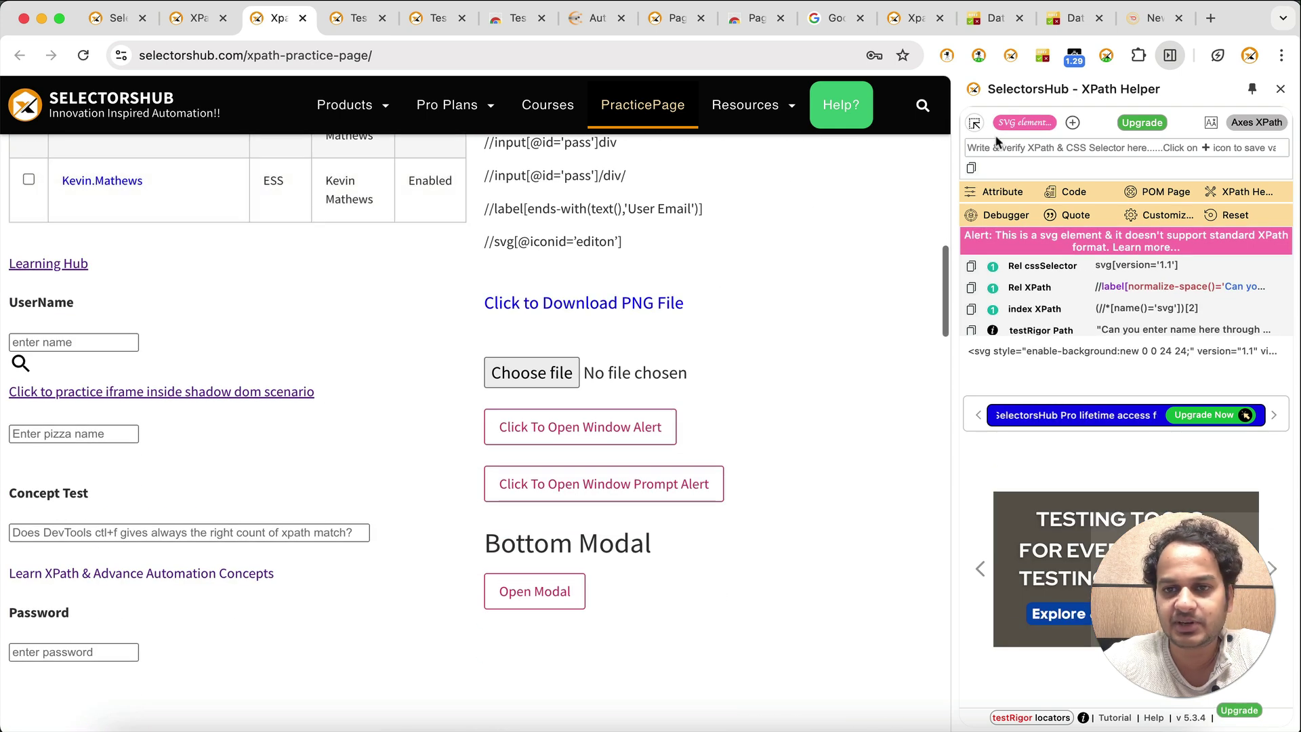
left_click(974, 123)
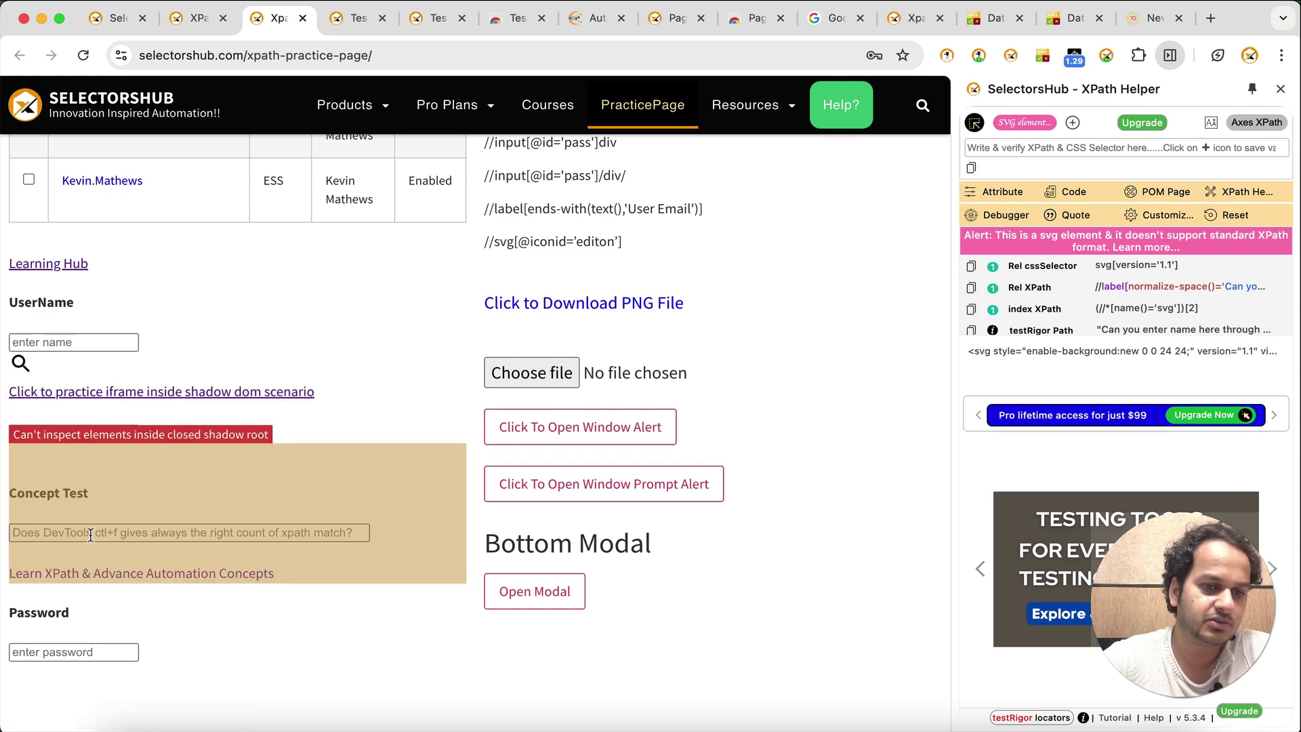
left_click(67, 343)
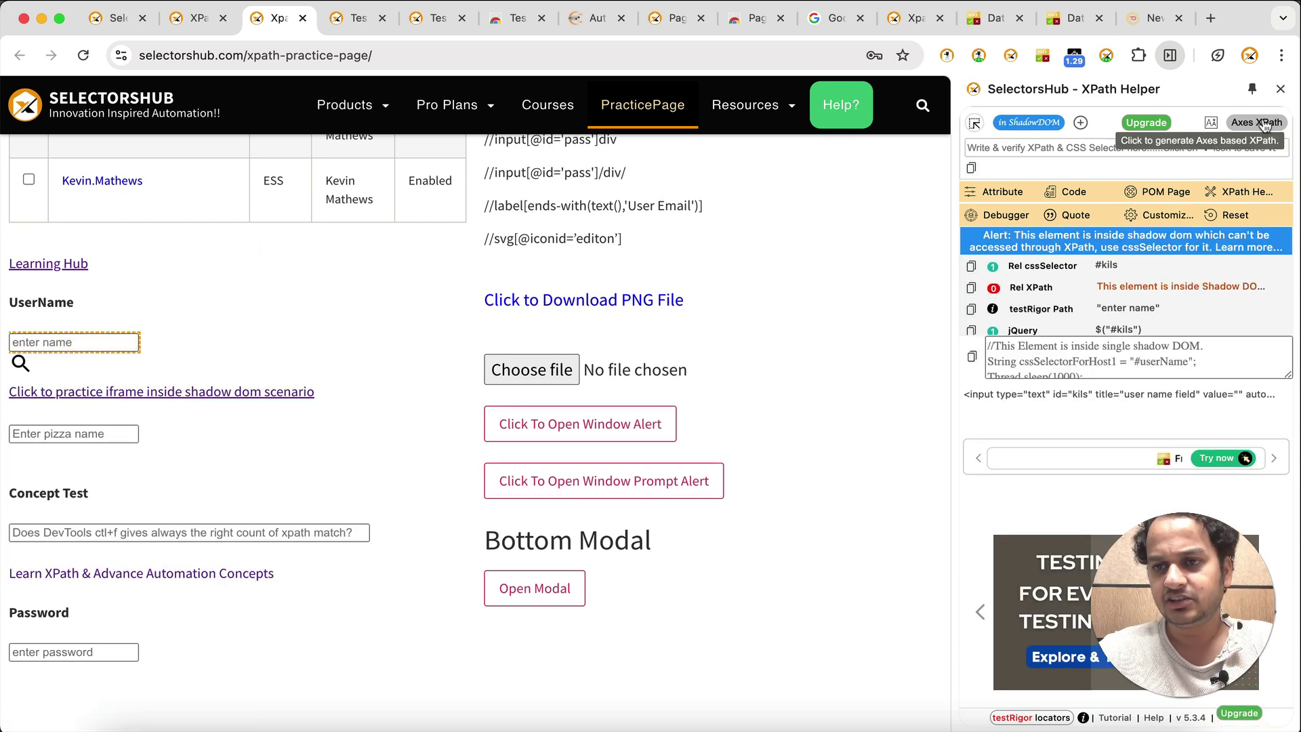
left_click(974, 125)
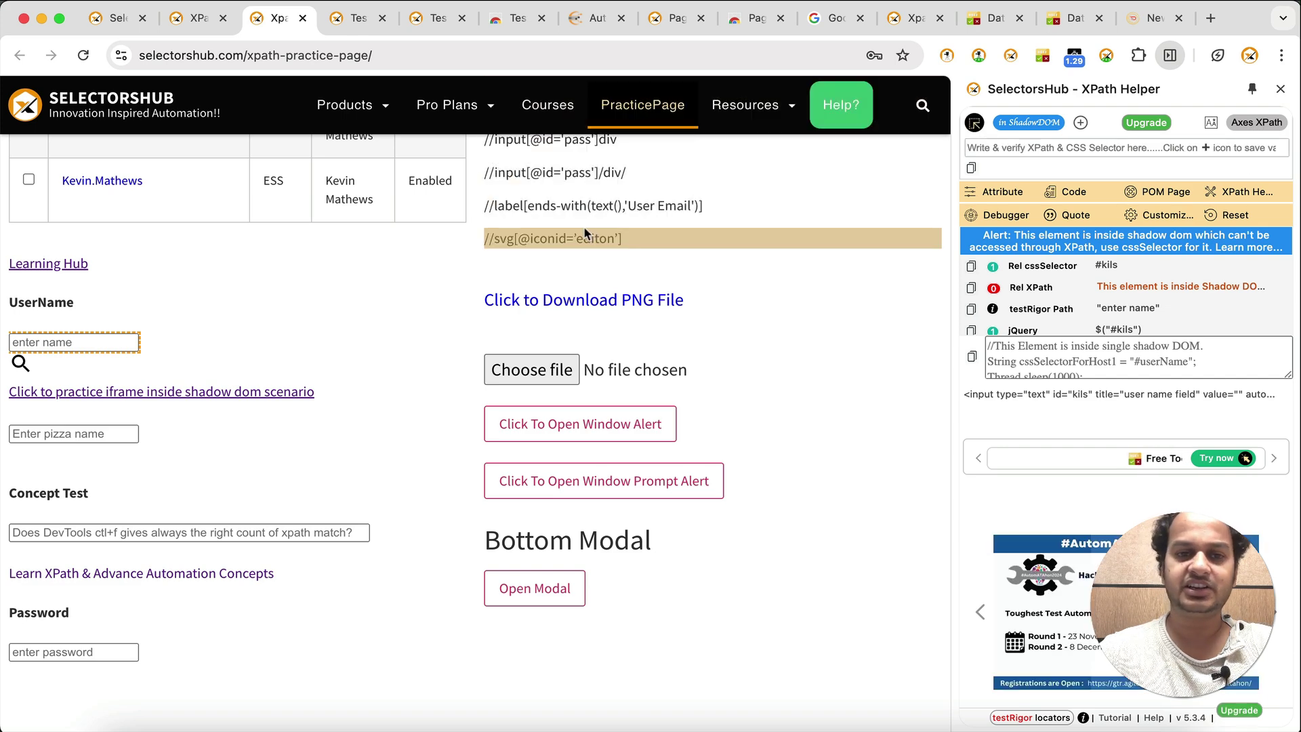
scroll(559, 108, "up", 15)
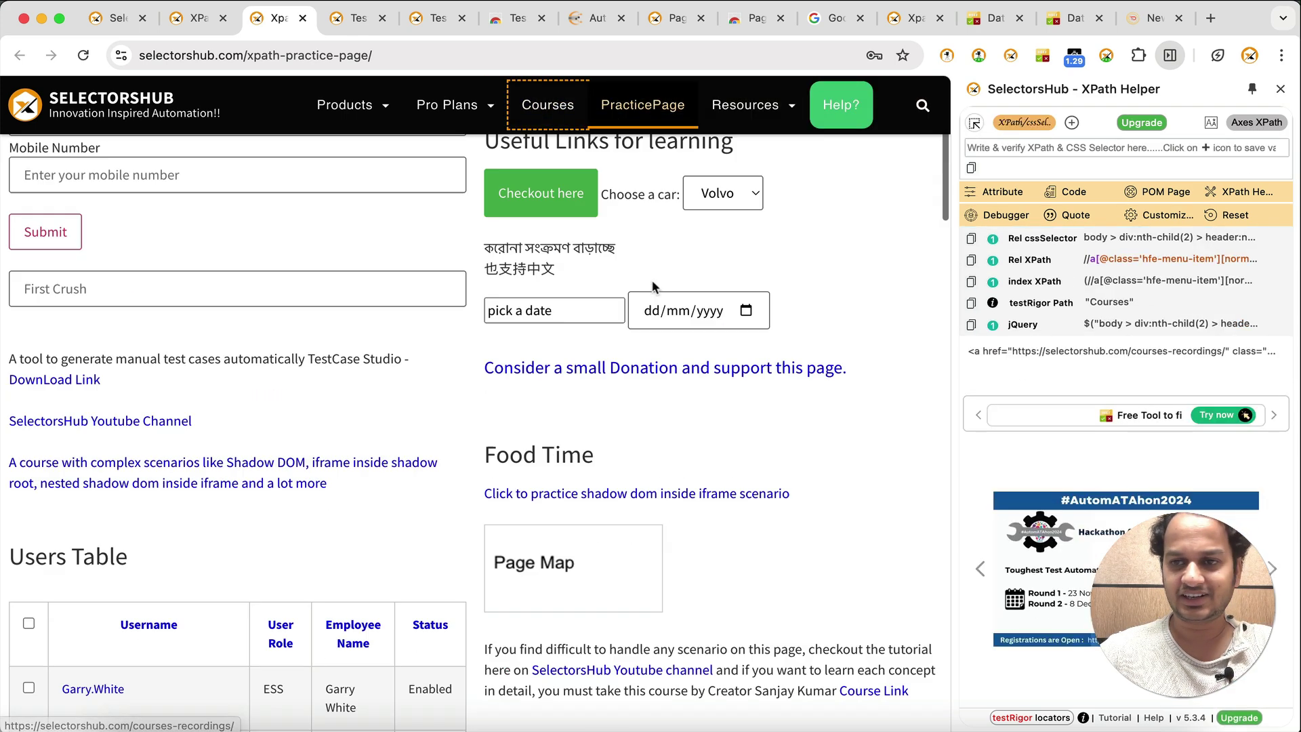
left_click(1254, 123)
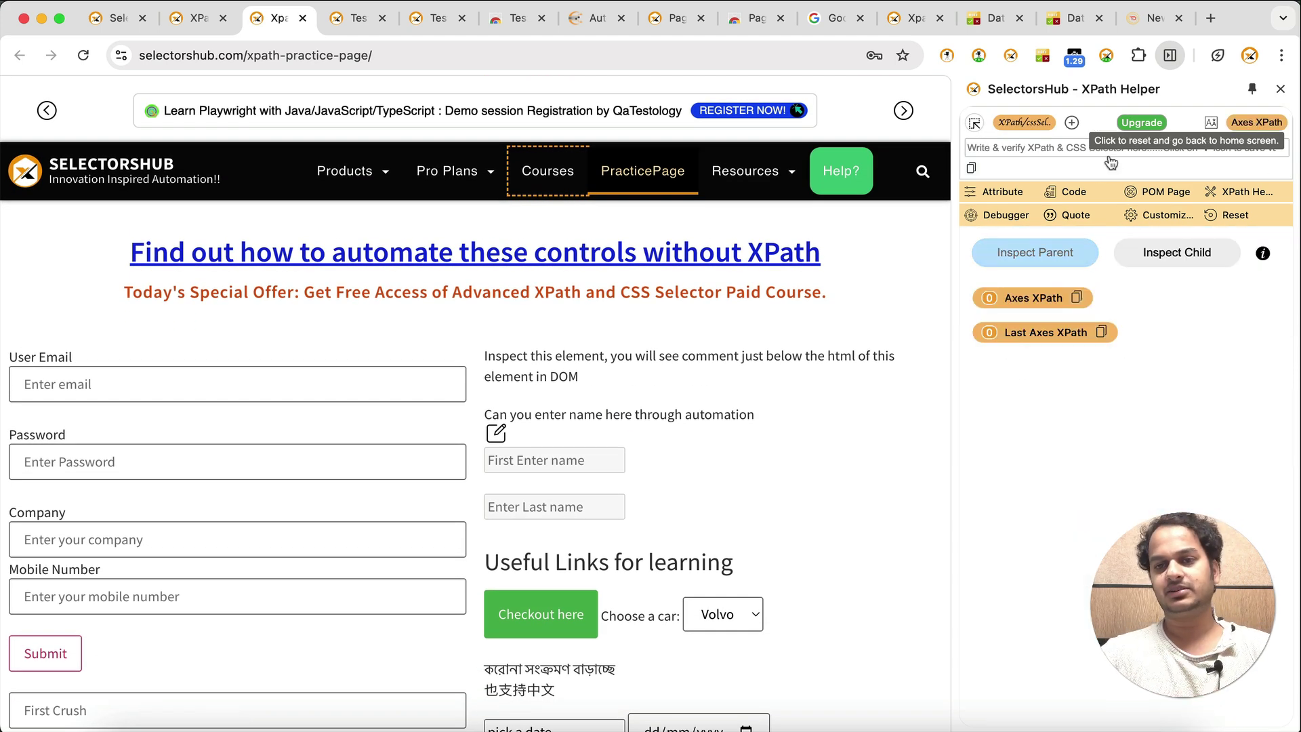
left_click(974, 122)
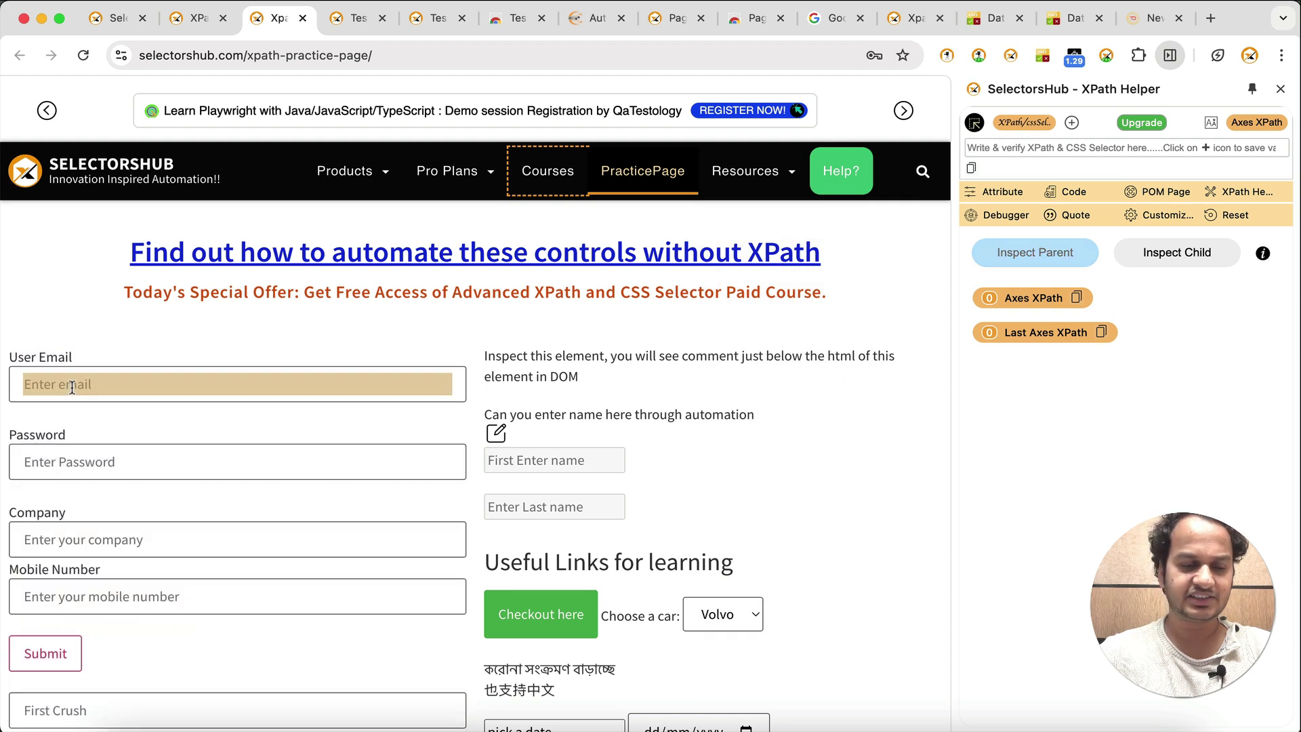
left_click(41, 357)
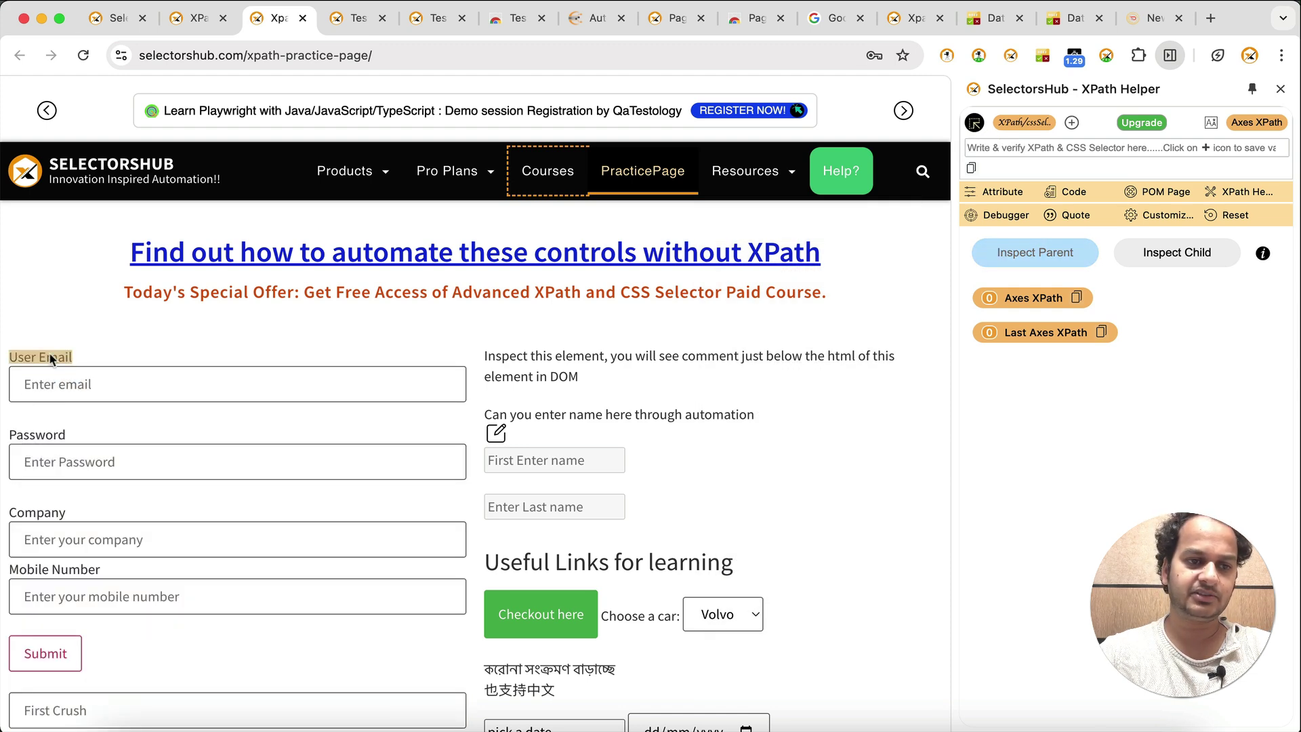
left_click(974, 125)
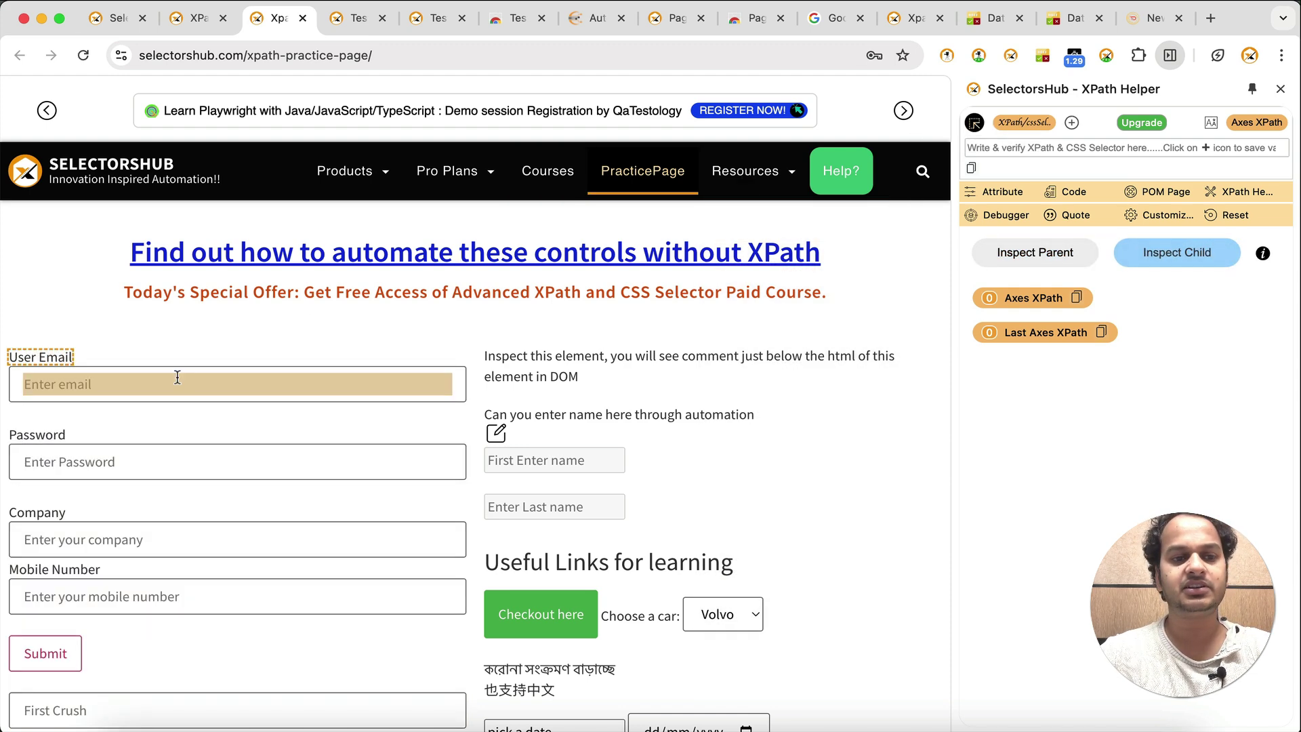
left_click(177, 375)
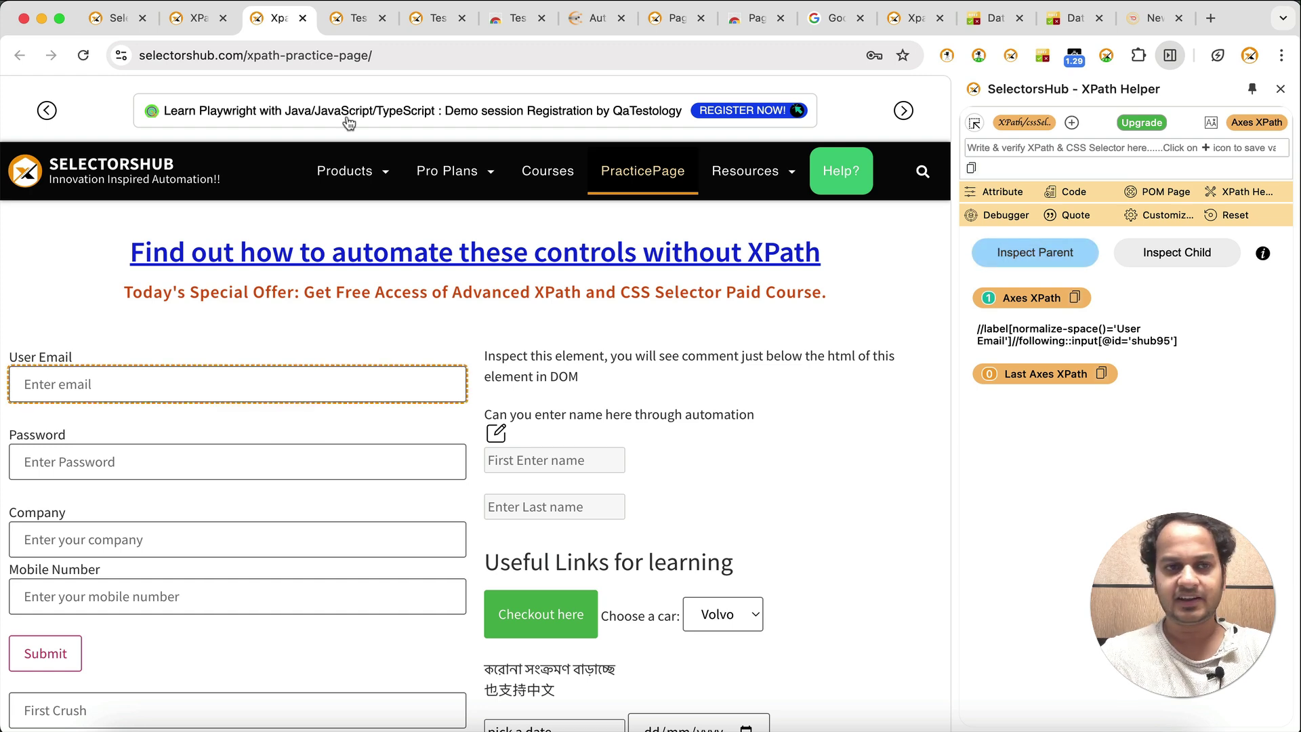
left_click(223, 19)
Reopen the closed tab and view the XPath Helper and TestCase Studio Web Store listings
key("super+shift+t")
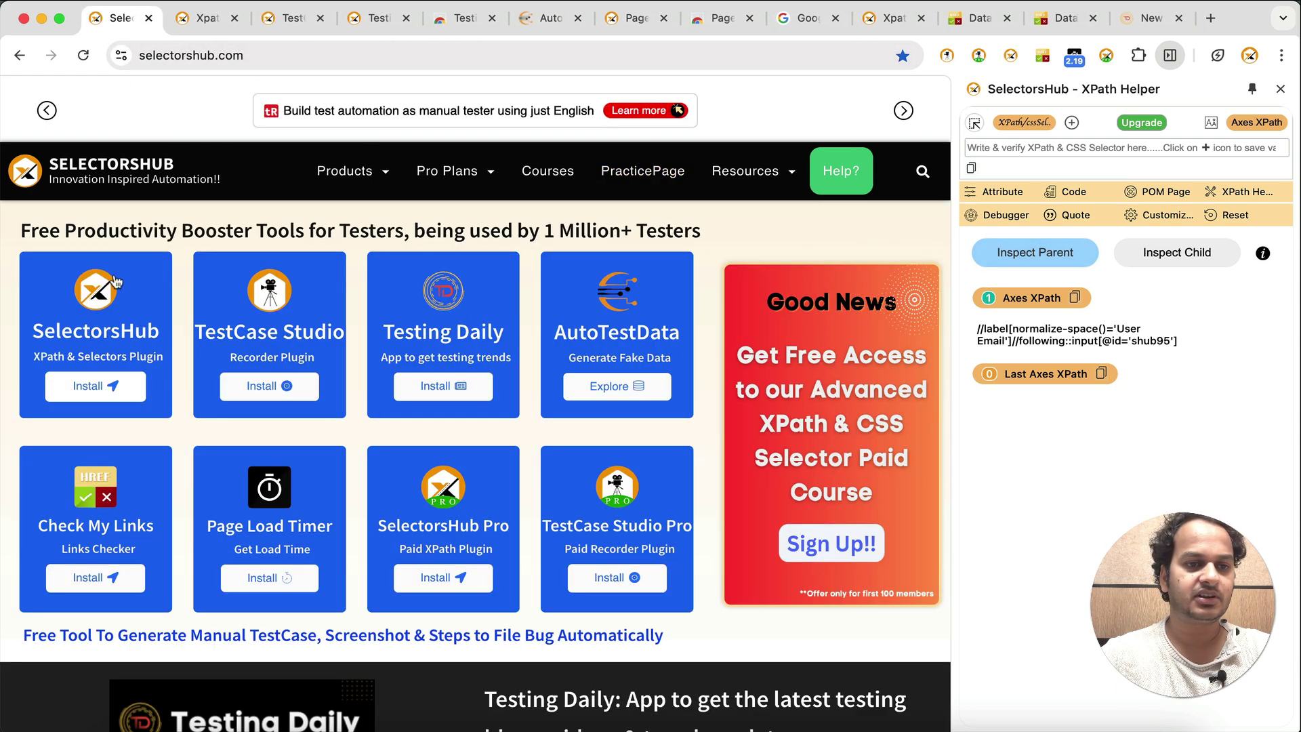
left_click(86, 479)
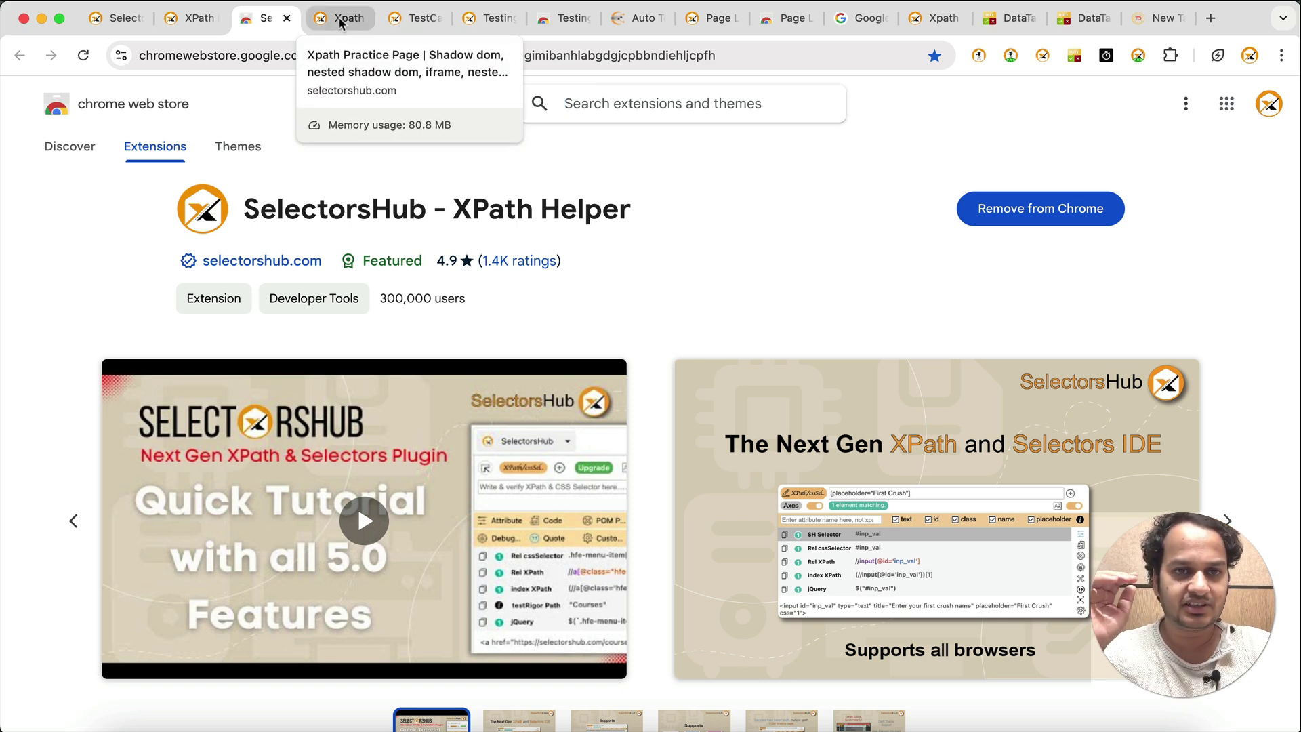
left_click(401, 19)
left_click(308, 482)
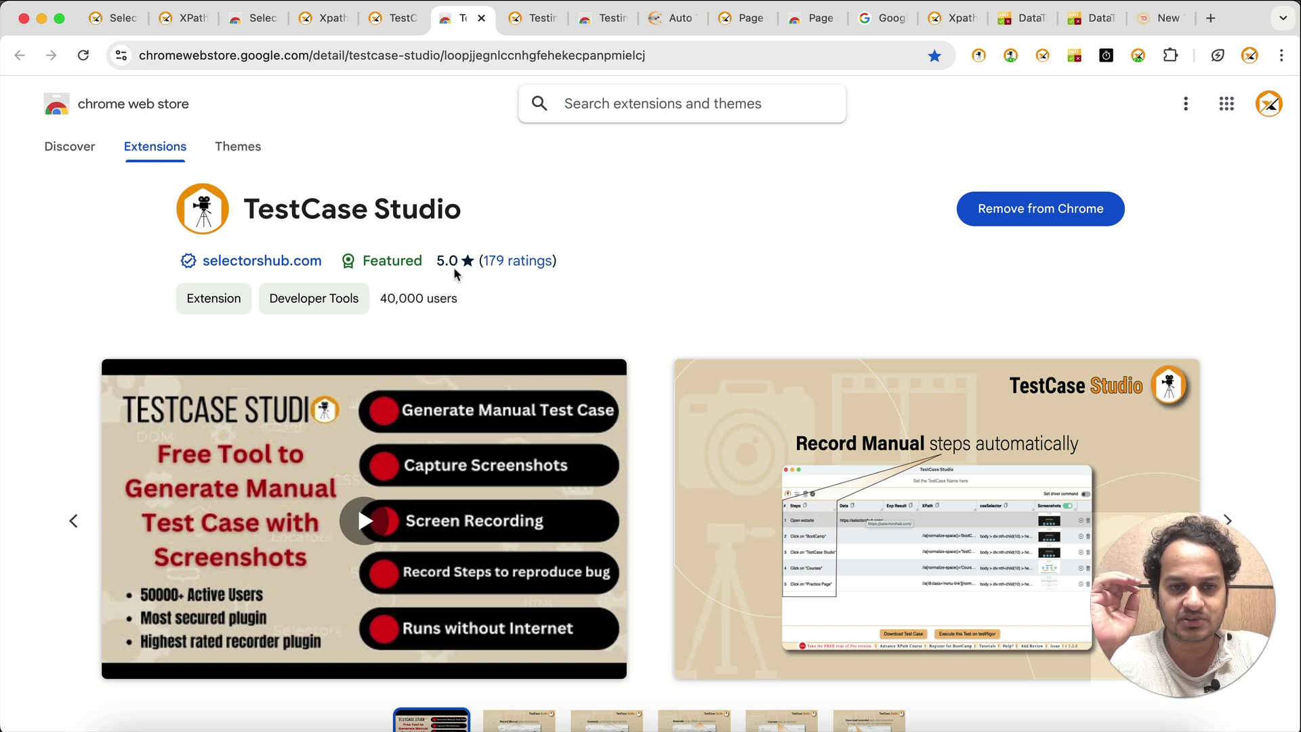
Highlight TestCase Studio's 40,000 users, then review the Testing Daily and Page Load Timer listings
left_click_drag(377, 299, 520, 323)
scroll(520, 323, "down", 14)
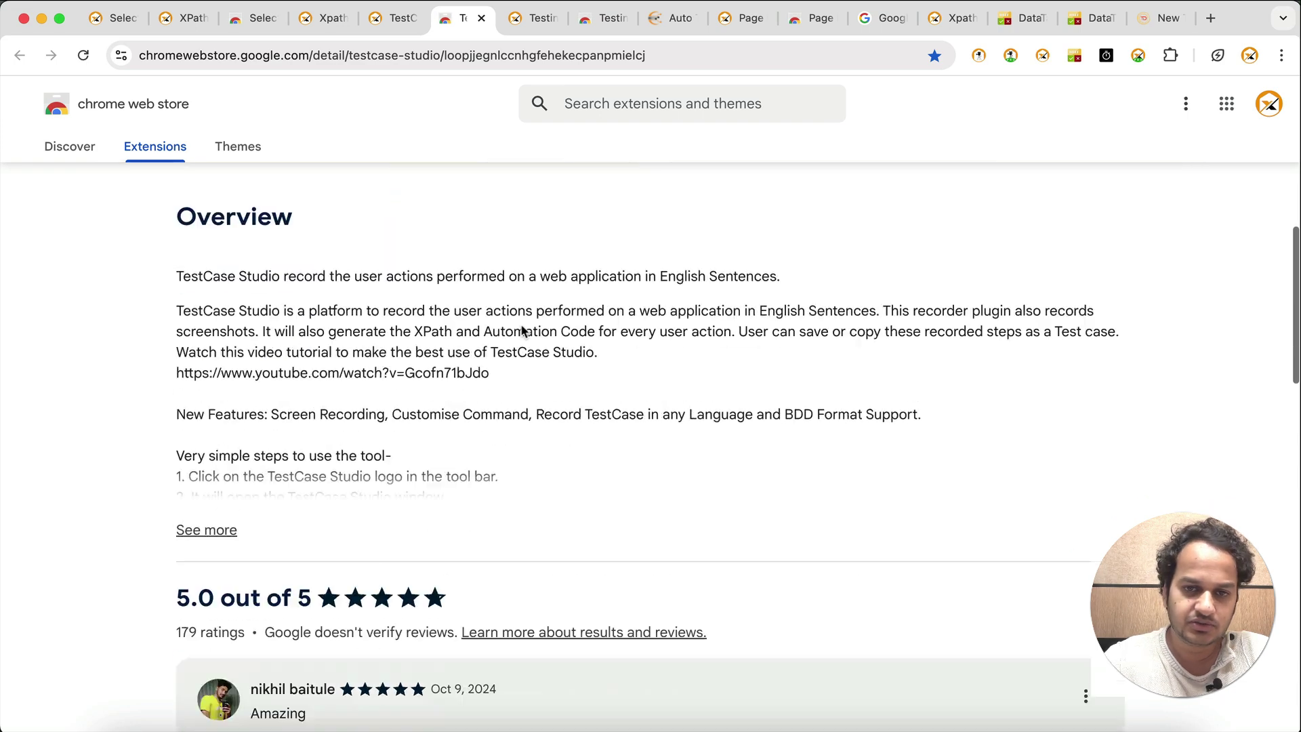
scroll(521, 323, "up", 14)
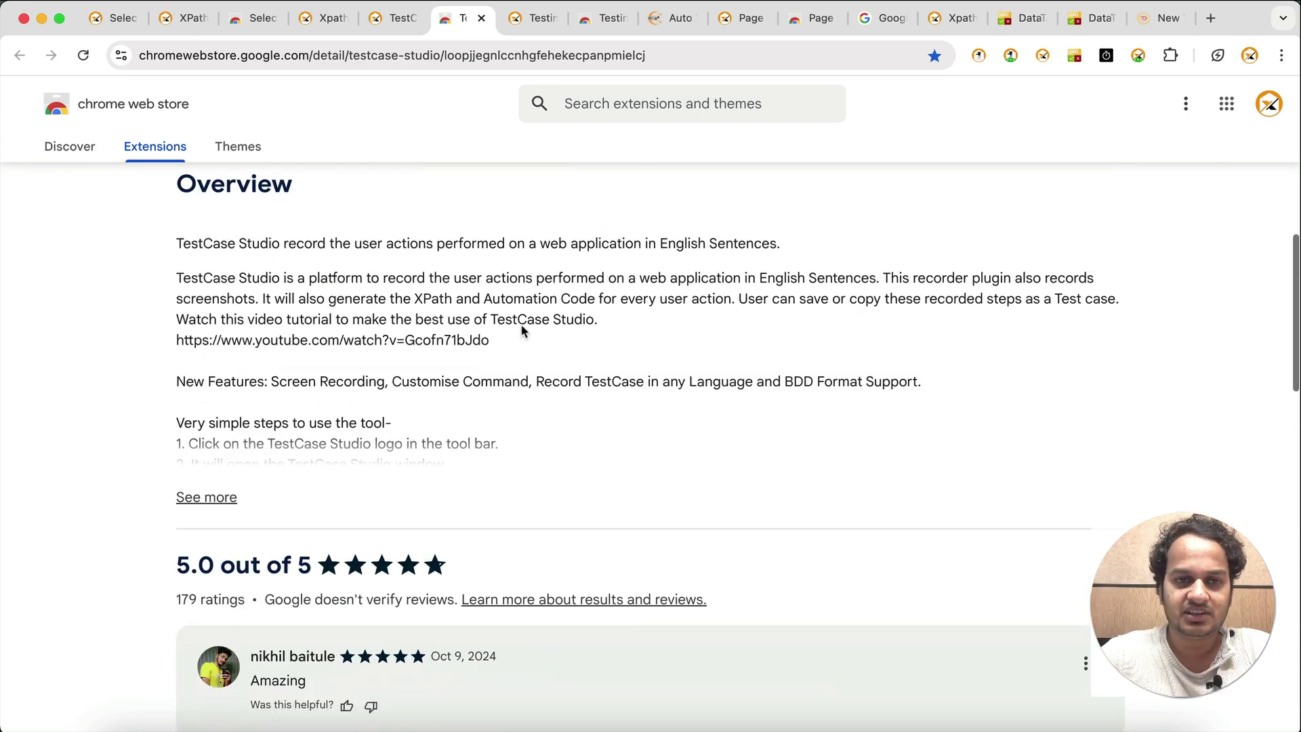
left_click(591, 20)
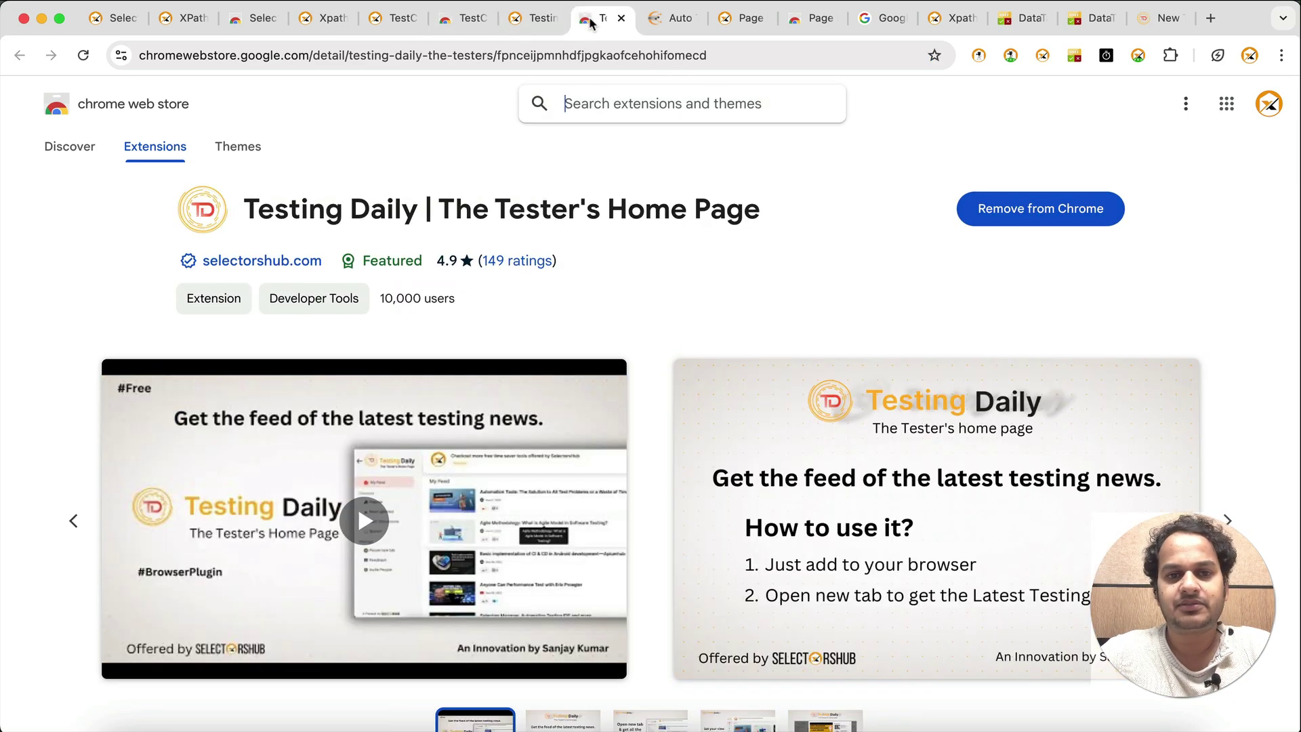
left_click(810, 19)
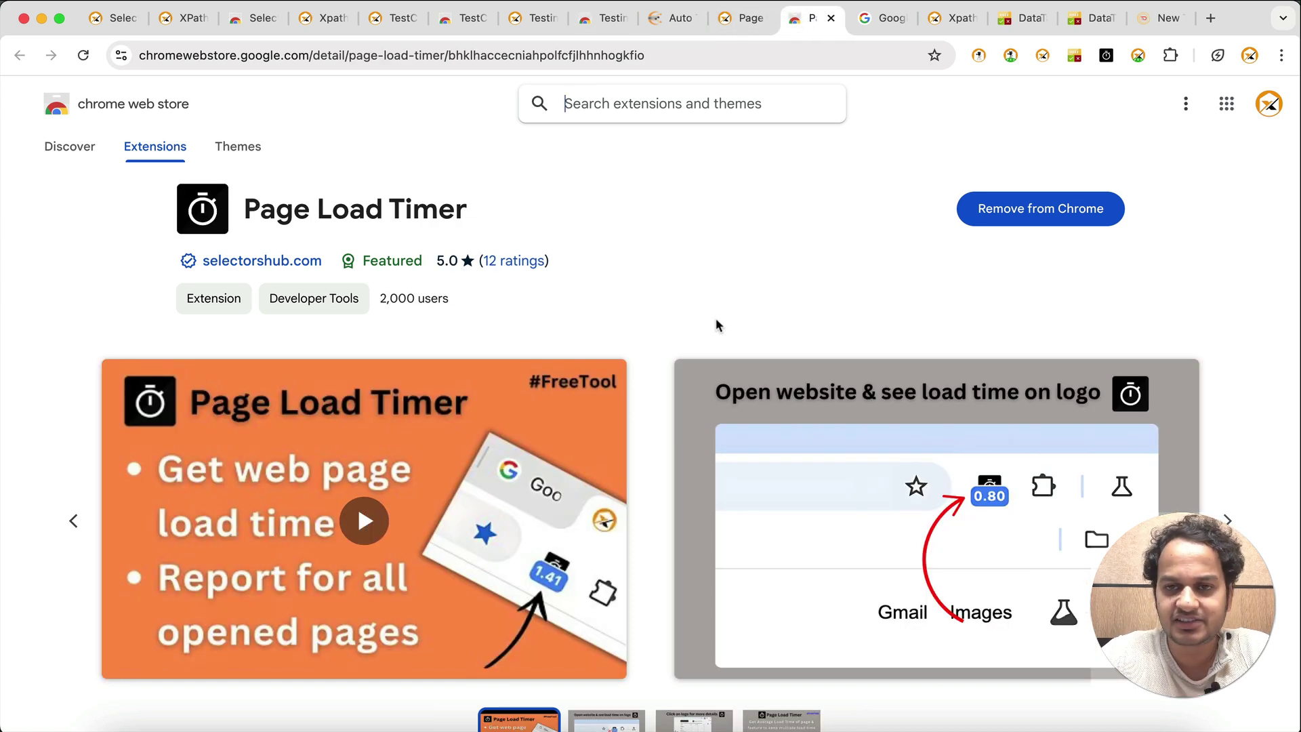
left_click(175, 21)
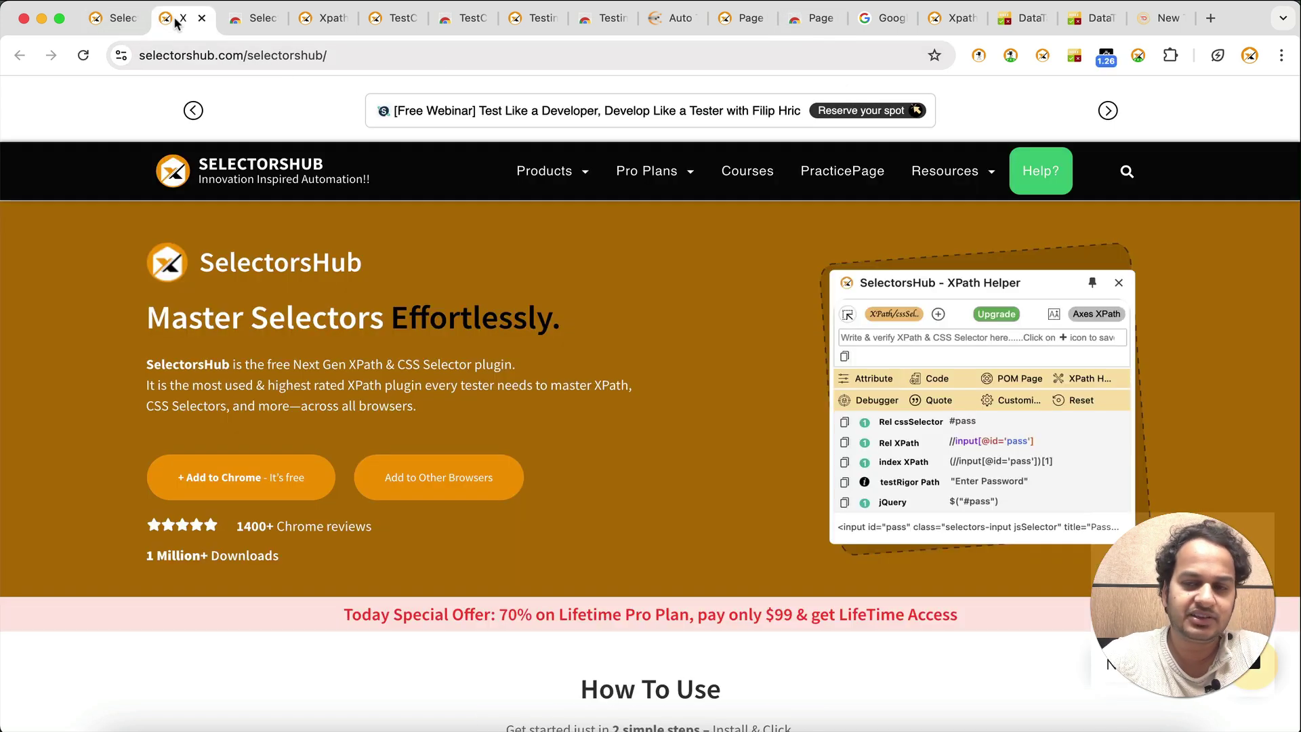
Enter 'seleniu' in a new tab's address bar and highlight the page's SelectorsHub recommendation
left_click(1161, 18)
left_click(662, 60)
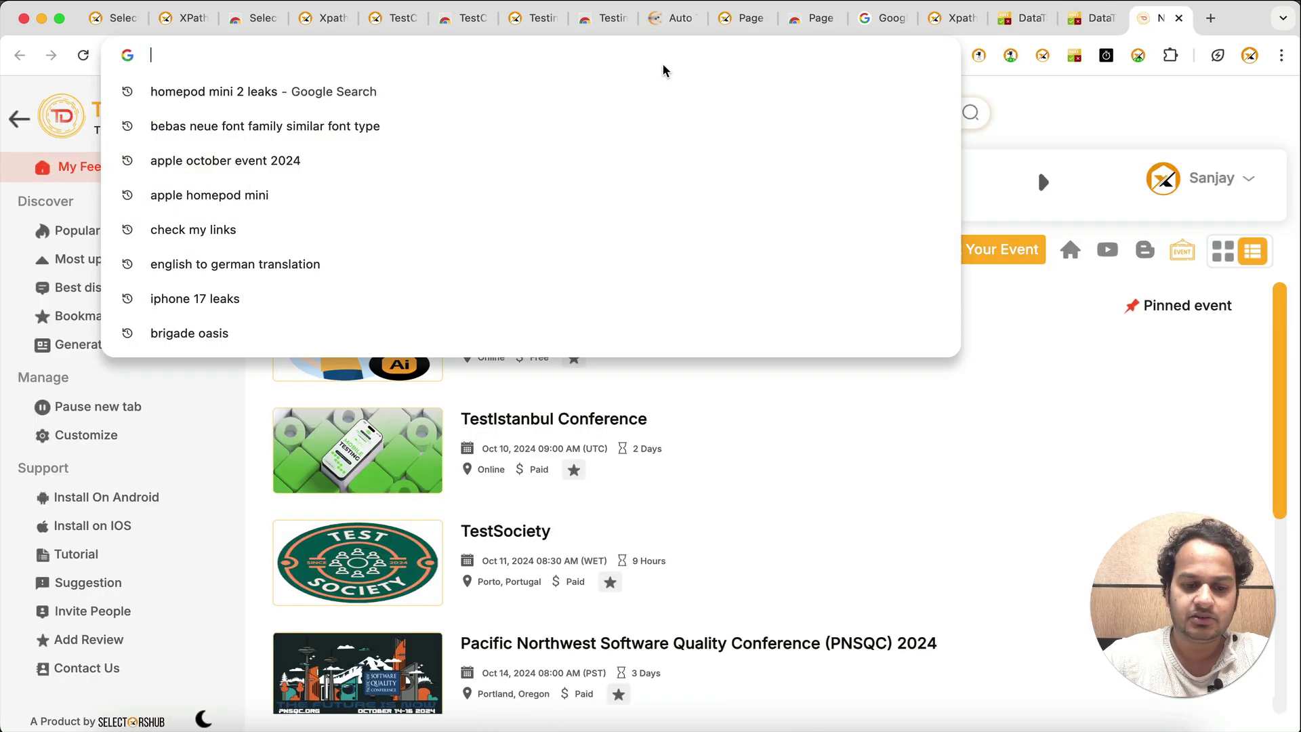
type("seleniu")
key("Return")
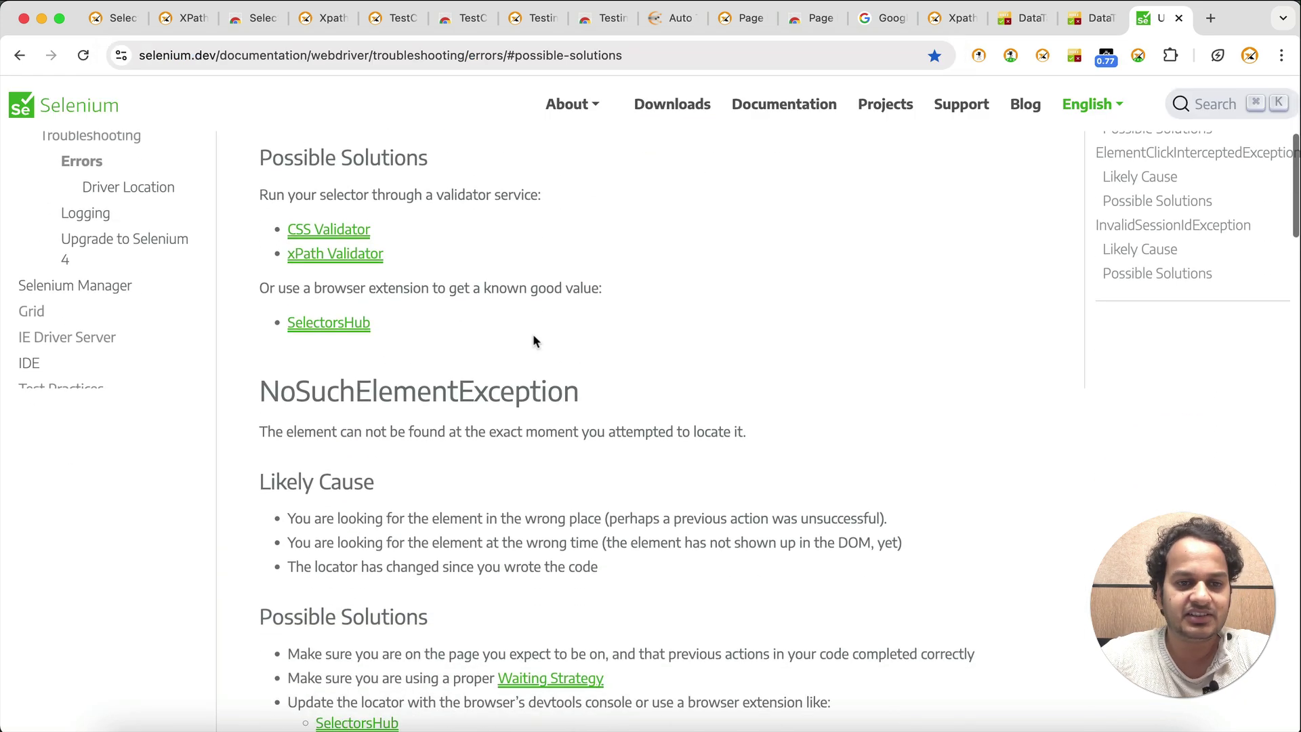
left_click_drag(381, 339, 229, 300)
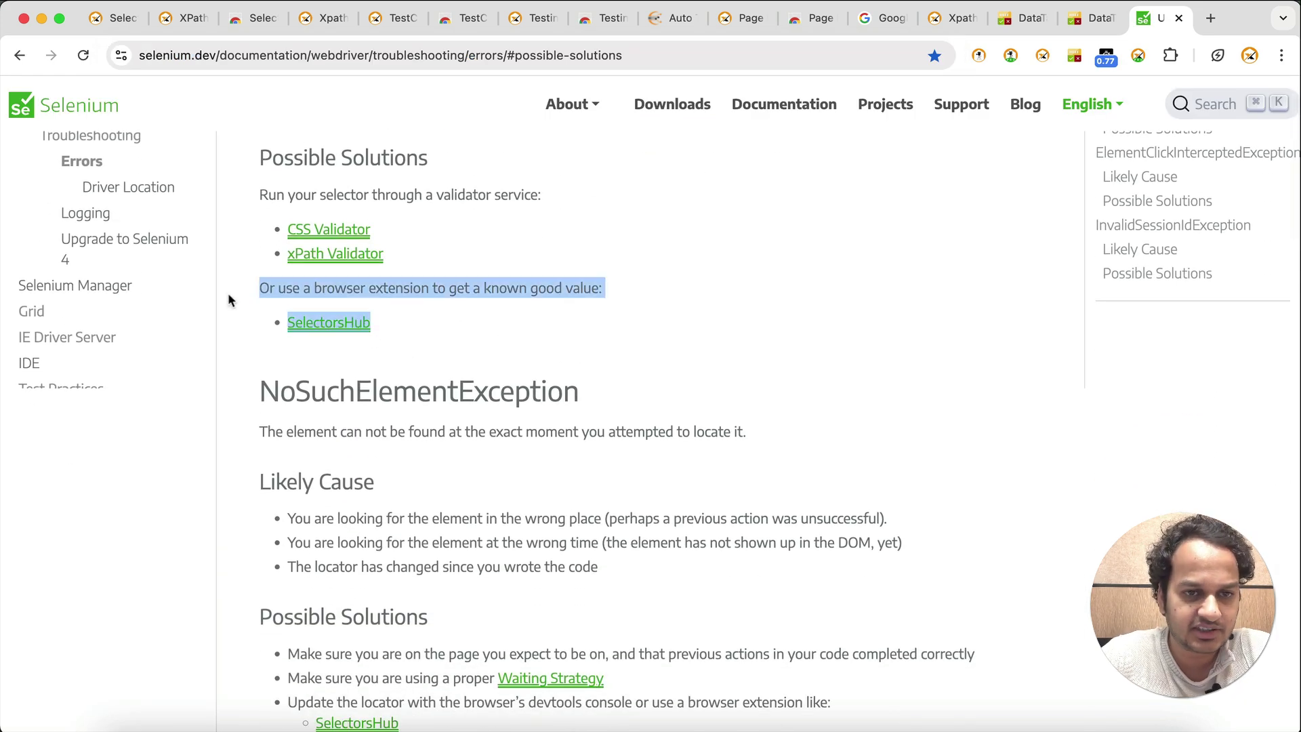
left_click(181, 28)
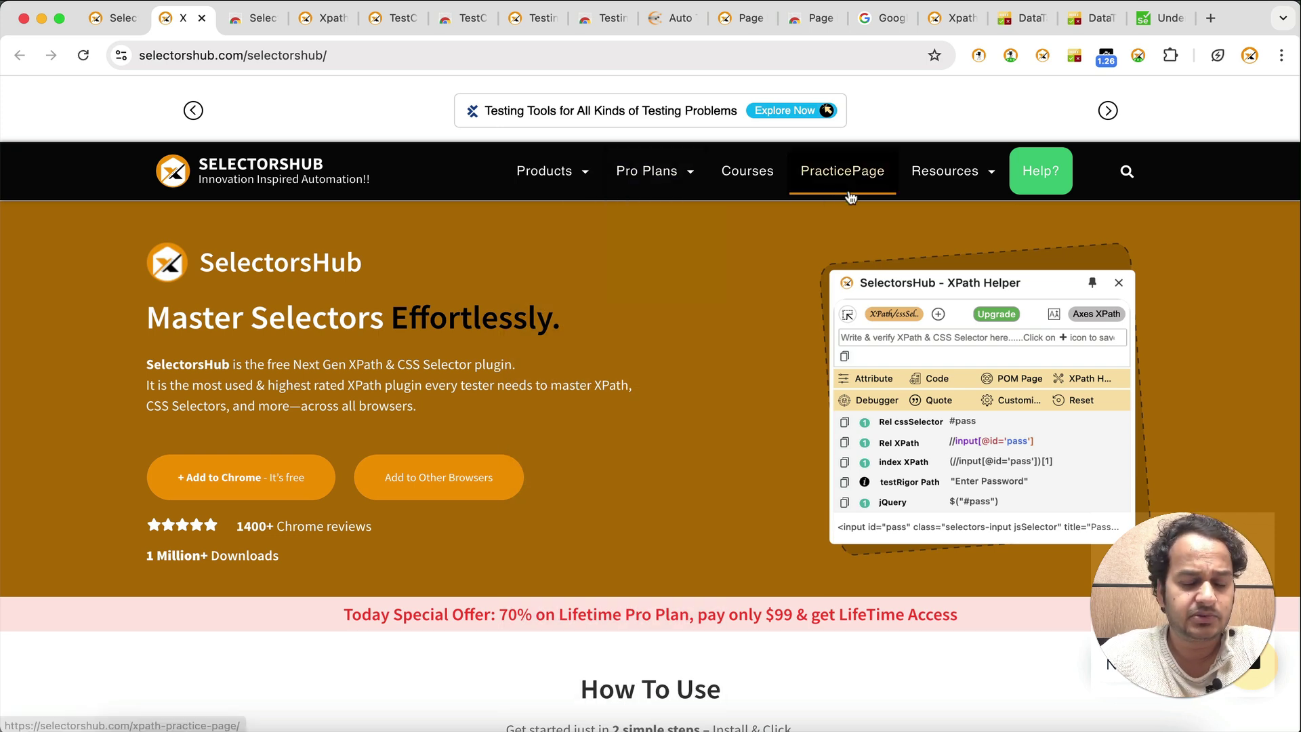
Open the SelectorsHub Pro side panel to view the page body's selectors, then close it
left_click(1138, 57)
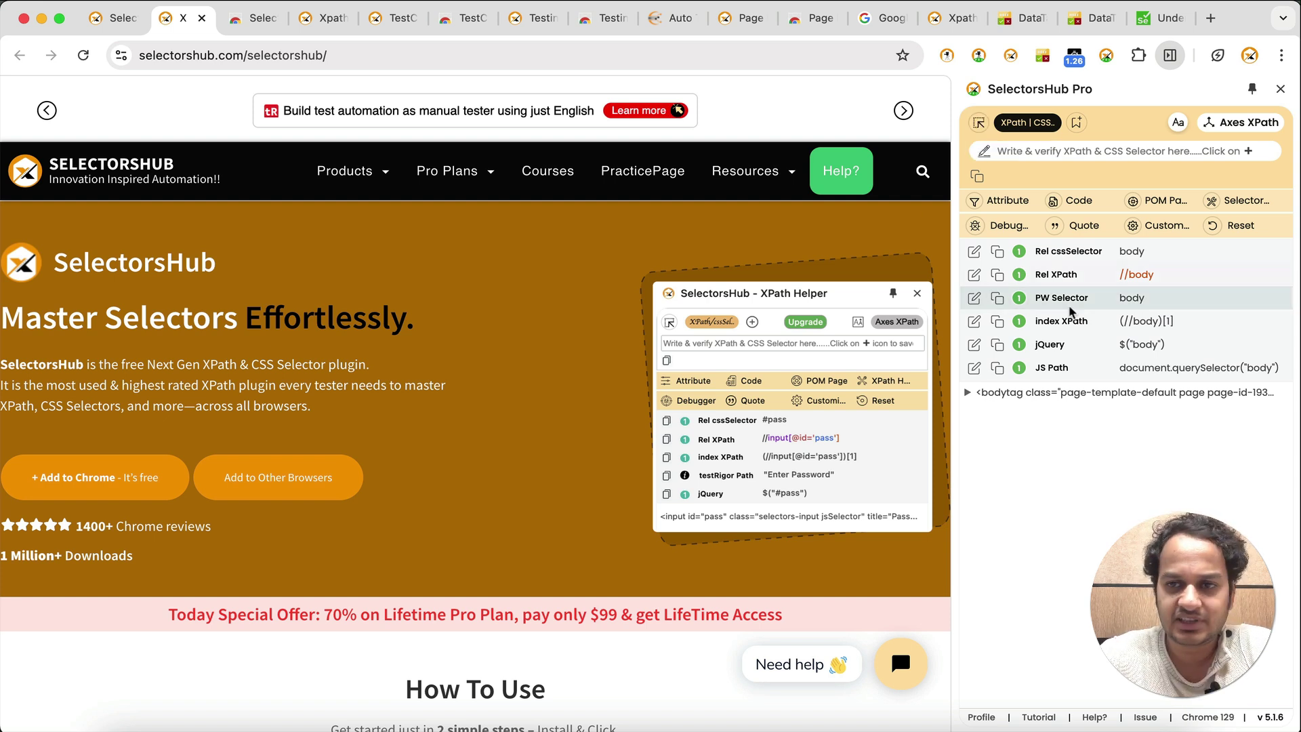
left_click(1106, 58)
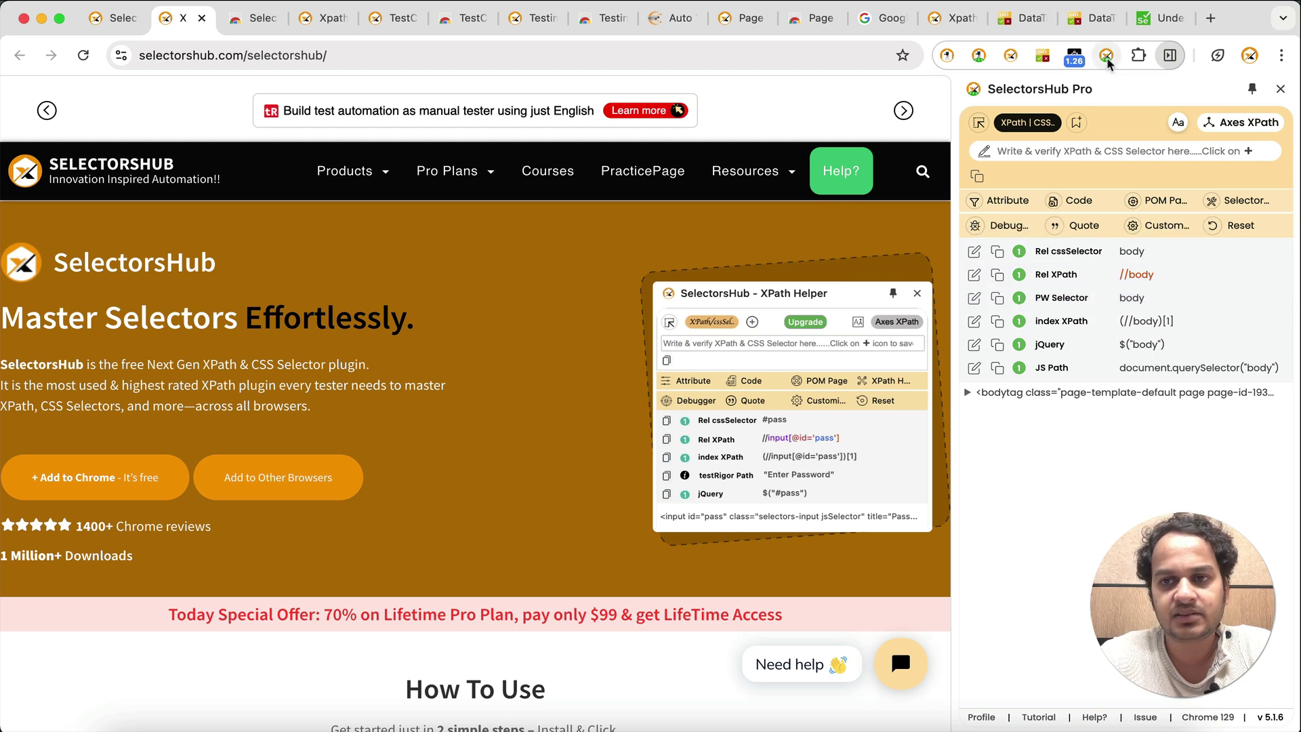
mouse_move(669, 178)
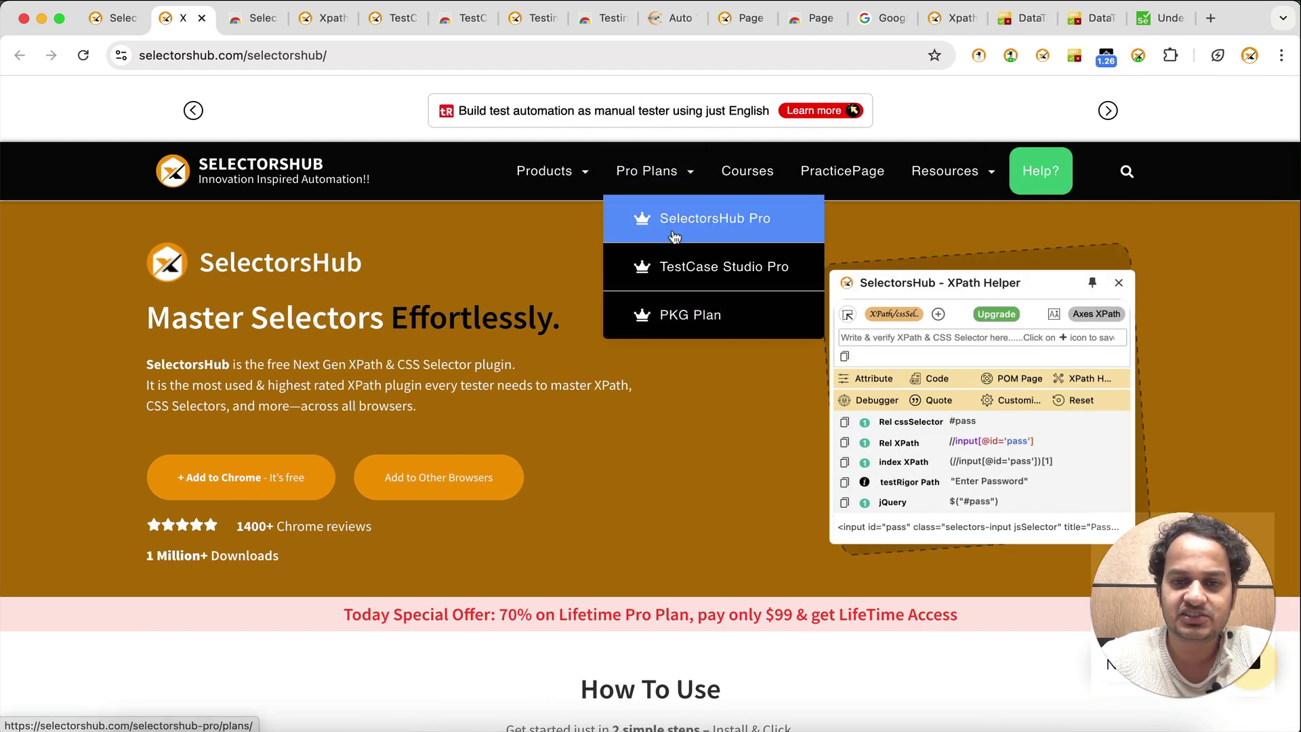
Scroll through the TestCase Studio Pro and SelectorsHub Pro pricing plans, then return to the eight-tool home grid
left_click(674, 254)
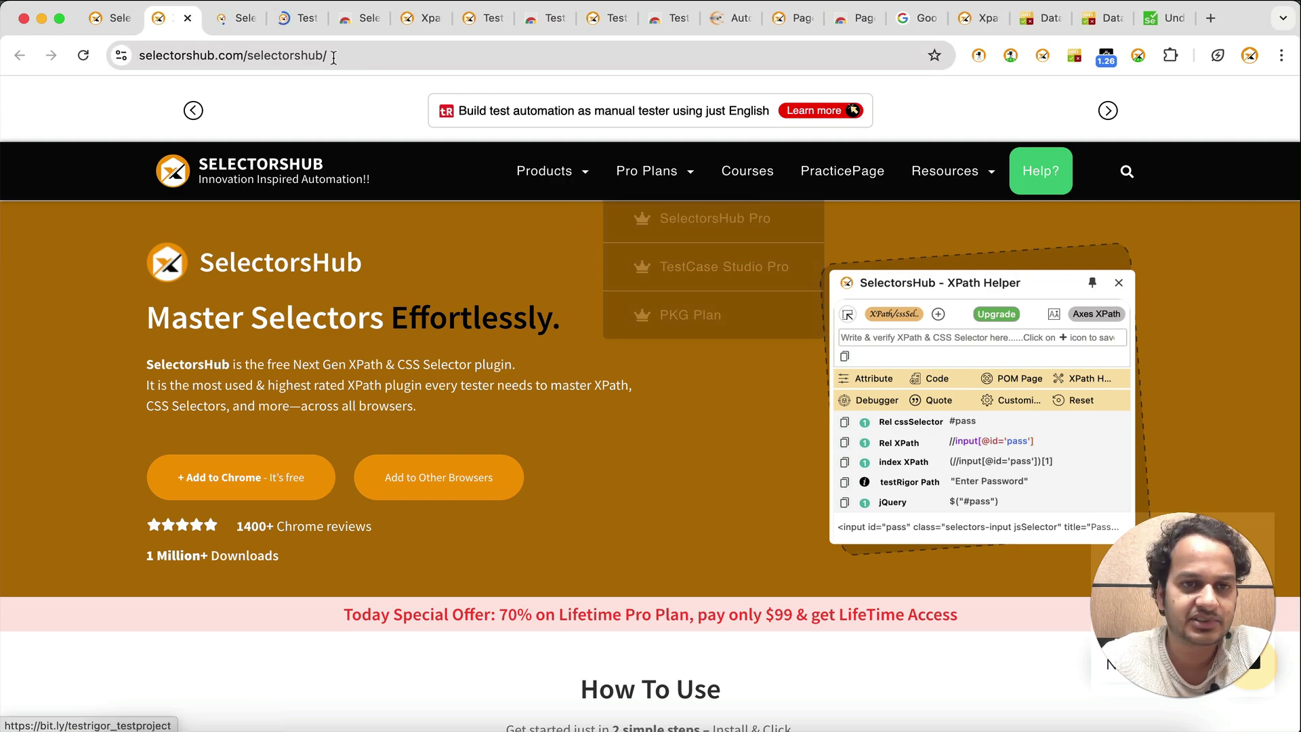
scroll(328, 435, "down", 6)
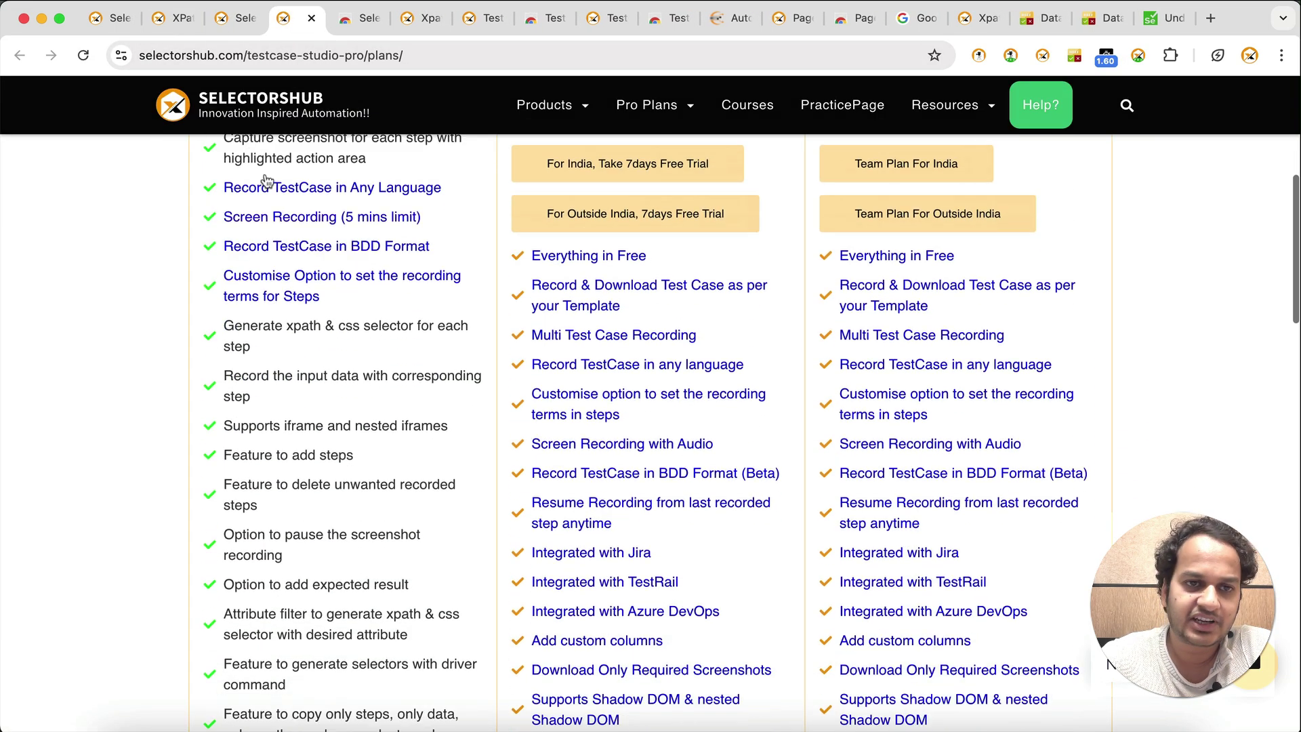
left_click(238, 18)
scroll(311, 576, "down", 3)
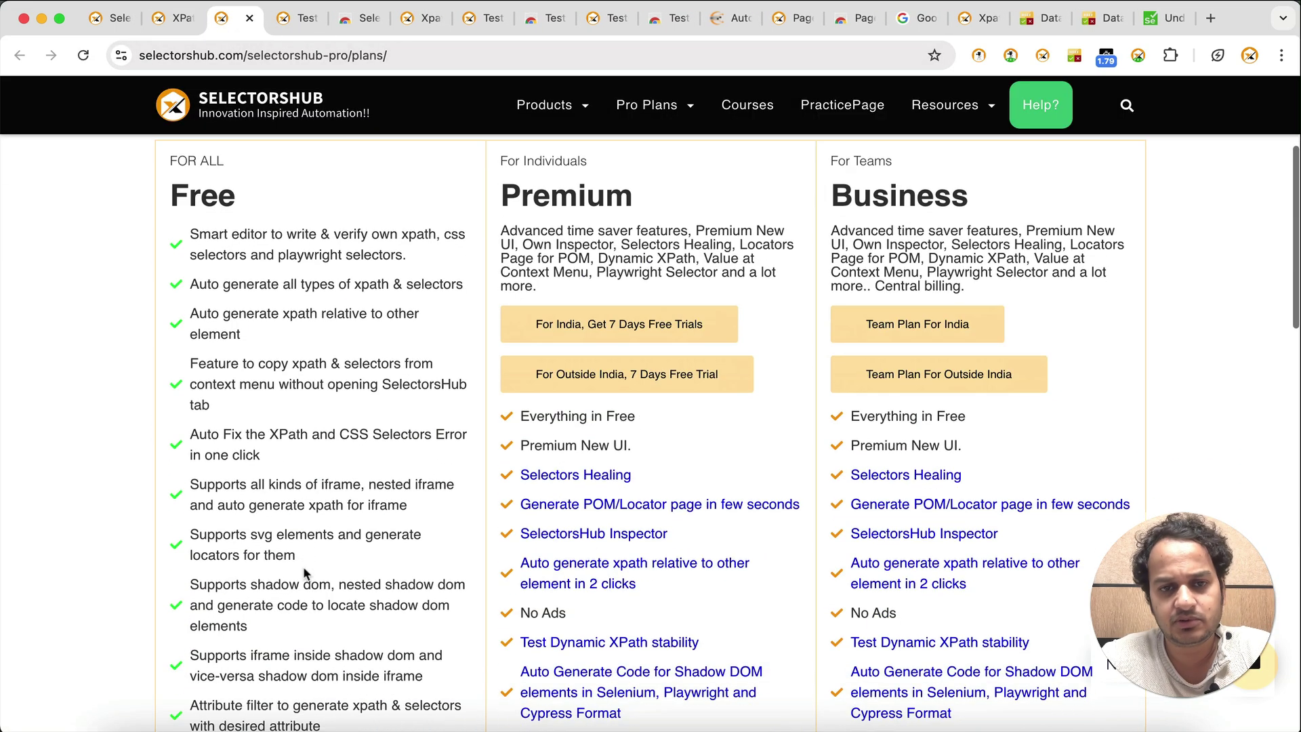
scroll(304, 568, "up", 3)
left_click(111, 19)
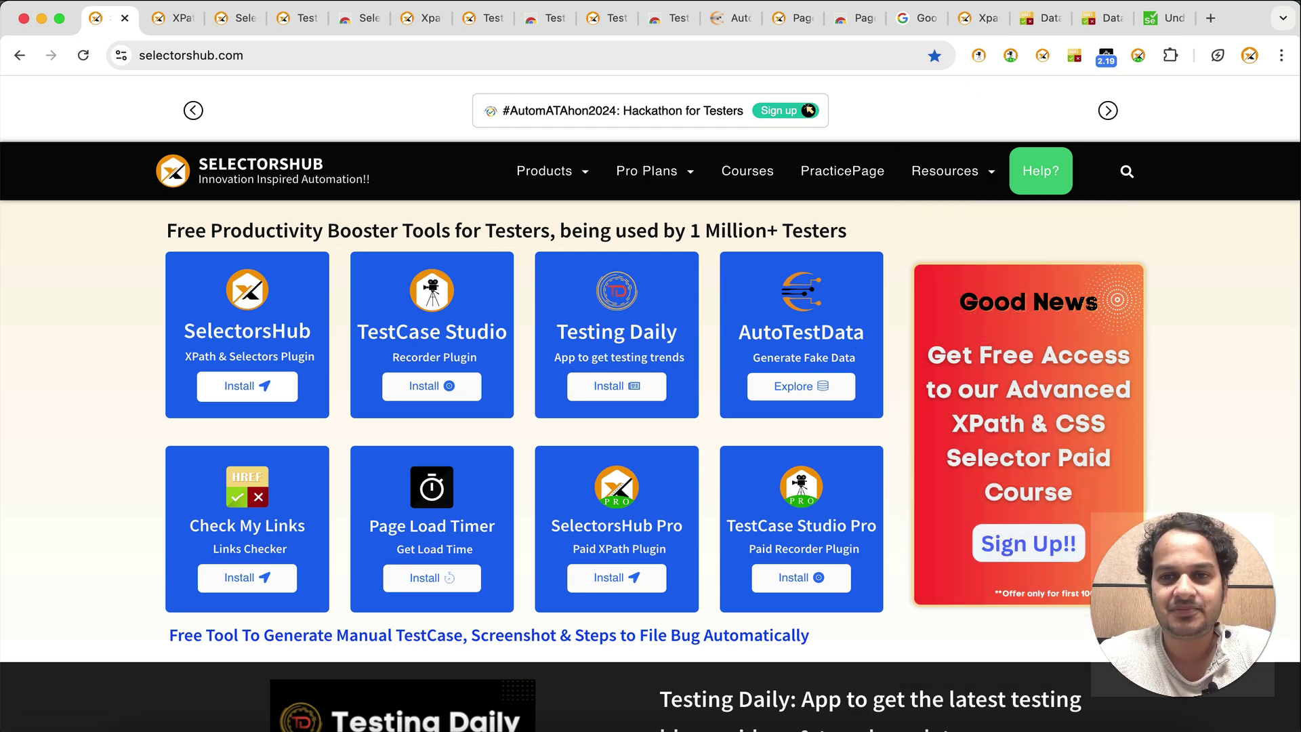
left_click(941, 6)
left_click(916, 34)
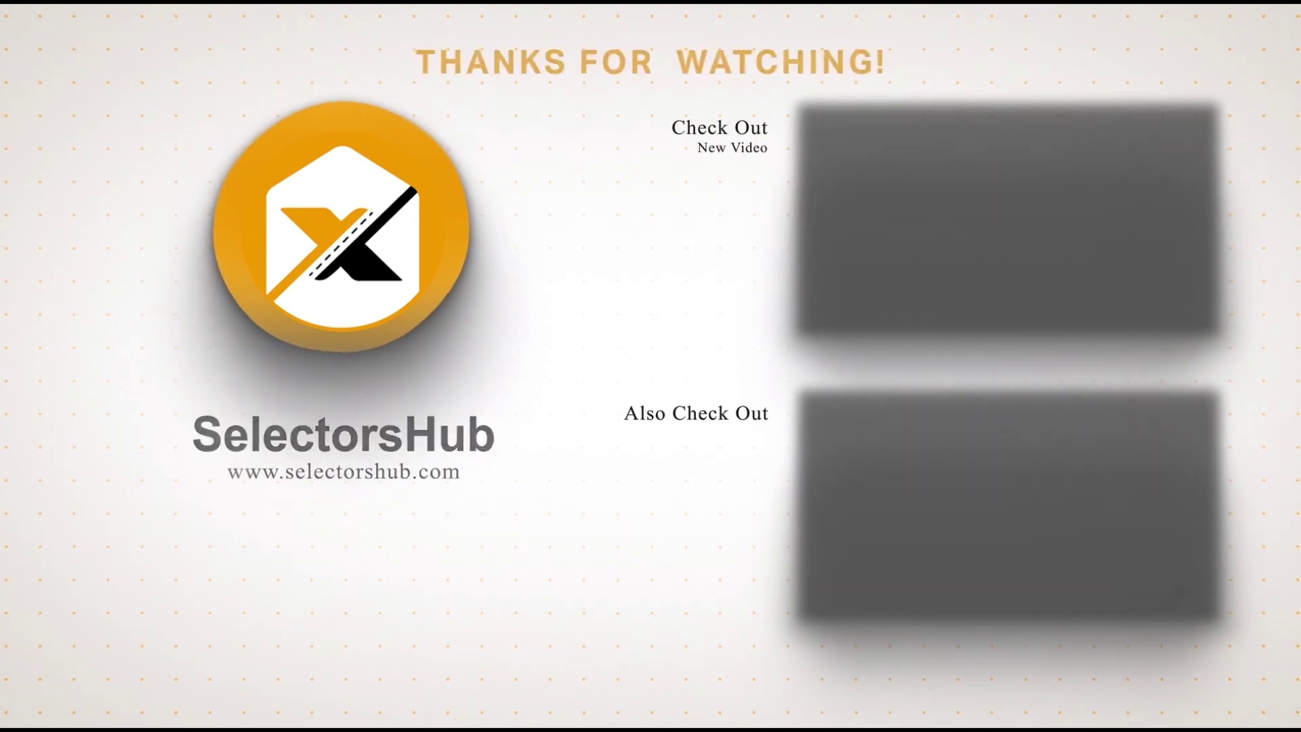